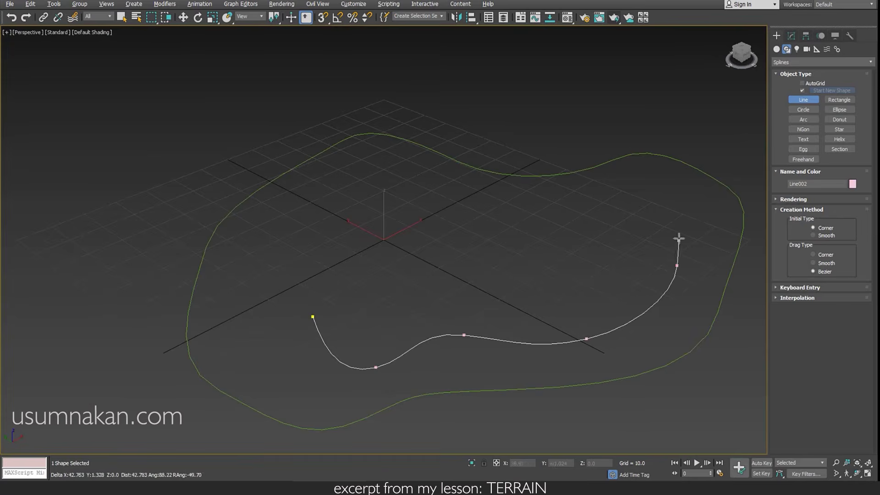
# Finish the second wavy contour line inside the green contour and close the spline.
pyautogui.click(444, 188)
pyautogui.click(358, 194)
pyautogui.click(293, 265)
pyautogui.click(313, 316)
pyautogui.click(428, 271)
# Draw a smaller closed wavy contour inside the pink one with the Line tool.
pyautogui.click(383, 282)
pyautogui.click(438, 312)
pyautogui.click(496, 300)
pyautogui.click(563, 306)
pyautogui.click(614, 258)
pyautogui.click(580, 222)
pyautogui.click(431, 222)
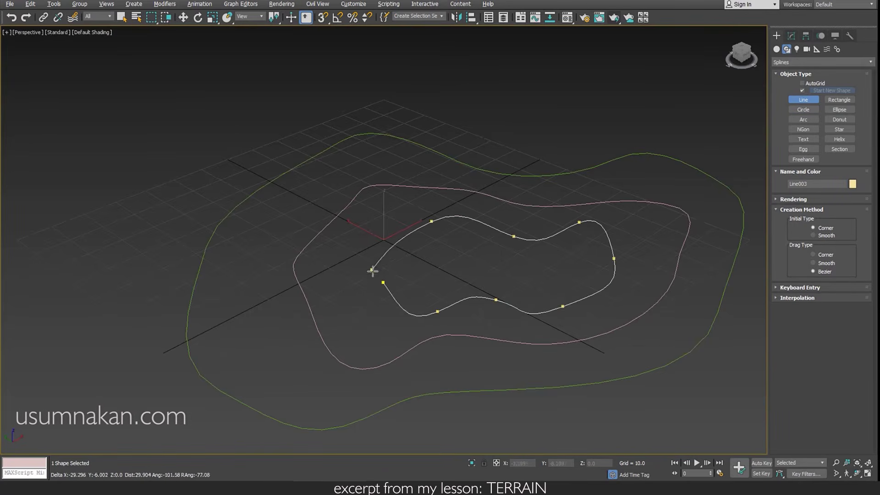
pyautogui.click(383, 283)
pyautogui.click(428, 271)
# Draw a closed wavy contour just outside the green one, loosely following its outline.
pyautogui.scroll(-5, 450, 300)
pyautogui.click(320, 258)
pyautogui.click(320, 317)
pyautogui.click(392, 338)
pyautogui.click(449, 327)
pyautogui.click(523, 325)
pyautogui.click(582, 277)
pyautogui.click(585, 240)
pyautogui.click(487, 214)
pyautogui.click(436, 218)
pyautogui.click(381, 207)
pyautogui.click(320, 257)
pyautogui.click(428, 271)
# Draw a fifth closed wavy contour enclosing the four existing ones.
pyautogui.click(298, 321)
pyautogui.click(365, 373)
pyautogui.click(421, 351)
pyautogui.click(493, 351)
pyautogui.click(562, 319)
pyautogui.click(605, 301)
pyautogui.click(620, 259)
pyautogui.click(603, 229)
pyautogui.click(556, 206)
pyautogui.click(455, 196)
pyautogui.click(339, 200)
pyautogui.click(269, 235)
pyautogui.click(256, 277)
pyautogui.click(298, 321)
pyautogui.press('Return')
# Draw a sixth, wider closed wavy contour around the five existing ones.
pyautogui.click(320, 391)
pyautogui.click(432, 375)
pyautogui.click(497, 389)
pyautogui.click(544, 359)
pyautogui.click(620, 329)
pyautogui.click(656, 261)
pyautogui.click(632, 220)
pyautogui.click(598, 200)
pyautogui.click(533, 173)
pyautogui.click(489, 181)
pyautogui.click(437, 165)
pyautogui.click(358, 164)
pyautogui.click(299, 187)
pyautogui.click(246, 214)
pyautogui.click(225, 262)
pyautogui.click(238, 327)
pyautogui.click(267, 353)
pyautogui.click(320, 392)
pyautogui.press('Return')
# Draw the outermost closed contour around all the others and end the Line tool.
pyautogui.click(210, 336)
pyautogui.click(265, 418)
pyautogui.click(349, 432)
pyautogui.click(436, 437)
pyautogui.click(497, 421)
pyautogui.click(590, 406)
pyautogui.click(619, 359)
pyautogui.click(695, 281)
pyautogui.click(664, 207)
pyautogui.click(503, 135)
pyautogui.click(328, 125)
pyautogui.click(255, 163)
pyautogui.click(184, 200)
pyautogui.click(173, 263)
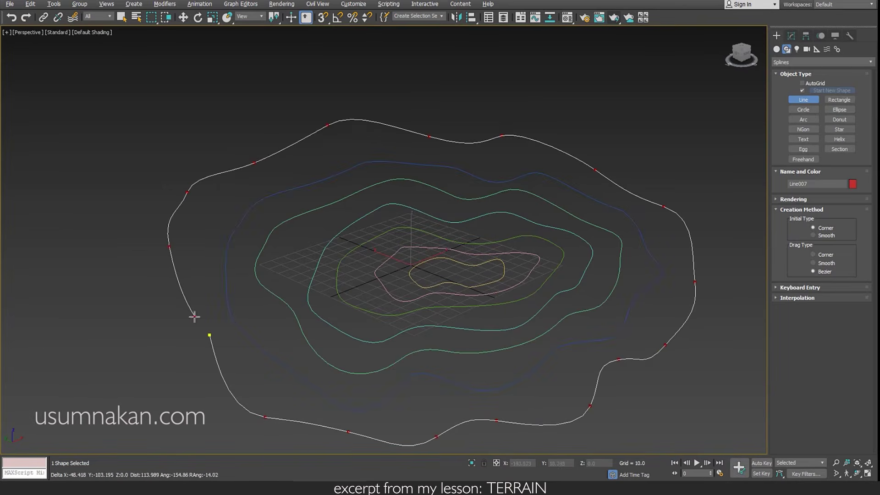
pyautogui.click(210, 336)
pyautogui.click(424, 270)
pyautogui.rightClick(460, 269)
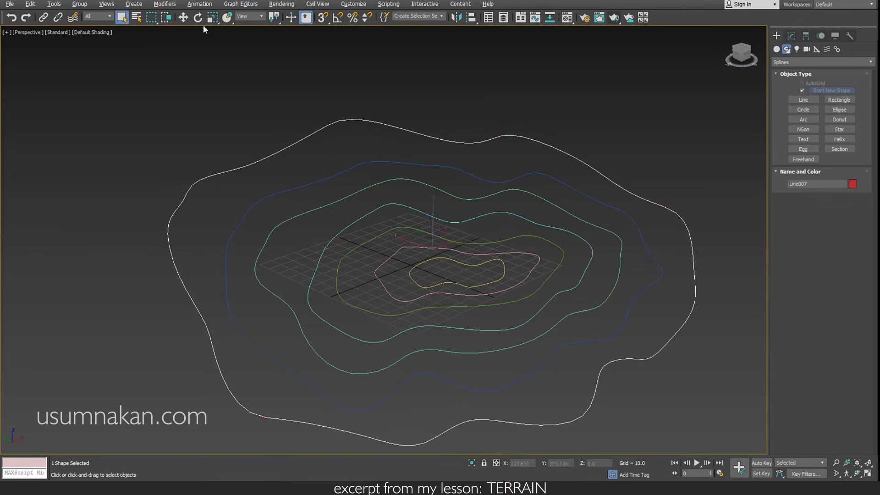
# Raise the three innermost contours along Z, the smallest to about 111, the pink one lower and the green one to about 63.
pyautogui.click(183, 17)
pyautogui.click(452, 260)
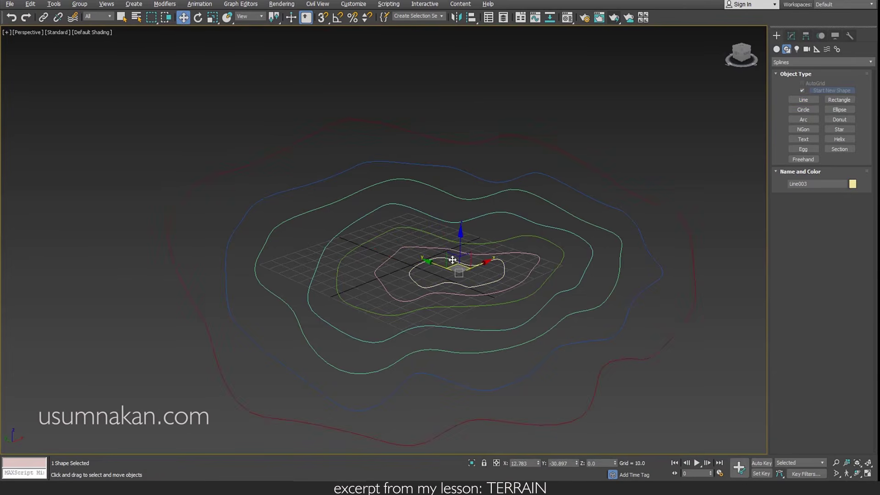
pyautogui.keyDown('alt'); pyautogui.moveTo(452, 260); pyautogui.dragTo(499, 261, button='middle'); pyautogui.keyUp('alt')
pyautogui.moveTo(462, 248); pyautogui.dragTo(488, 165)
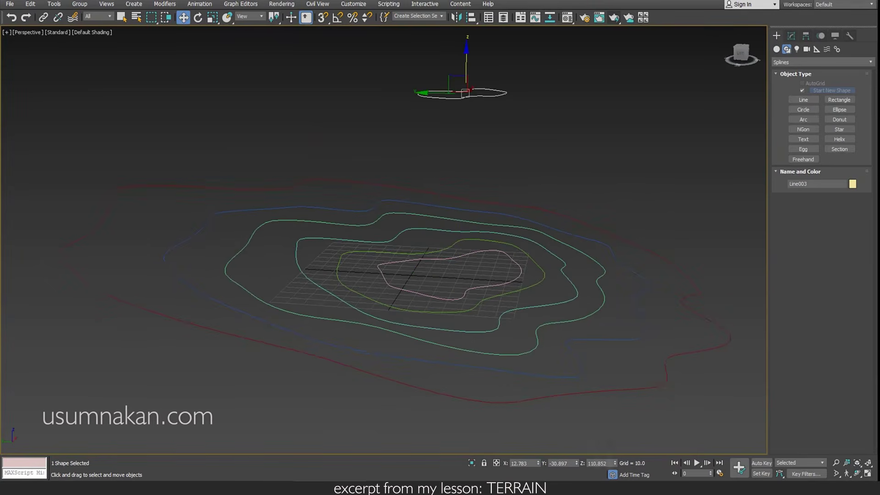
pyautogui.moveTo(463, 256); pyautogui.dragTo(462, 111)
pyautogui.moveTo(470, 240); pyautogui.dragTo(472, 142)
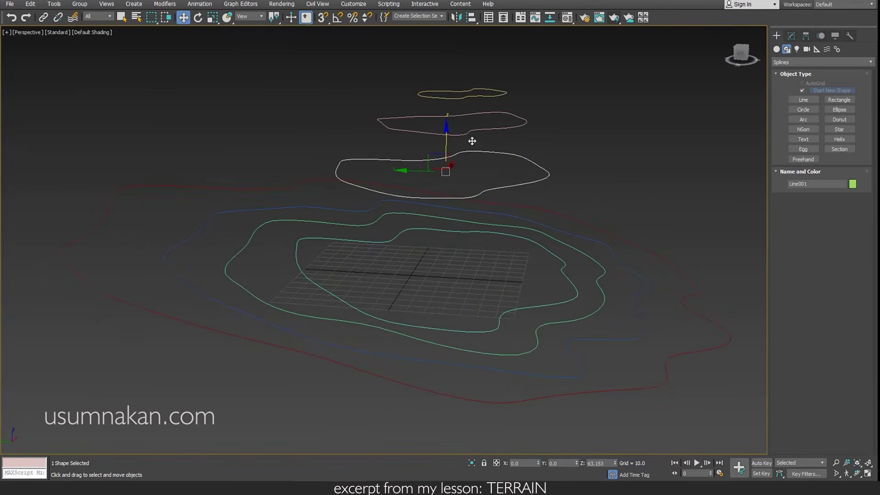
# Raise the remaining contours inside the outermost one along Z, stepping the heights down toward the outside like a hill.
pyautogui.moveTo(507, 235); pyautogui.dragTo(501, 196)
pyautogui.keyDown('alt'); pyautogui.moveTo(470, 289); pyautogui.dragTo(468, 269, button='middle'); pyautogui.keyUp('alt')
pyautogui.moveTo(527, 300); pyautogui.dragTo(531, 278)
pyautogui.moveTo(530, 217); pyautogui.dragTo(531, 190)
pyautogui.moveTo(525, 174); pyautogui.dragTo(526, 149)
pyautogui.moveTo(535, 190); pyautogui.dragTo(536, 174)
pyautogui.moveTo(546, 230); pyautogui.dragTo(545, 200)
pyautogui.moveTo(589, 252); pyautogui.dragTo(584, 250)
pyautogui.keyDown('alt'); pyautogui.moveTo(582, 246); pyautogui.dragTo(502, 309, button='middle'); pyautogui.keyUp('alt')
pyautogui.moveTo(462, 298); pyautogui.dragTo(462, 283)
pyautogui.moveTo(489, 367); pyautogui.dragTo(489, 340)
pyautogui.keyDown('alt'); pyautogui.moveTo(490, 365); pyautogui.dragTo(455, 235, button='middle'); pyautogui.keyUp('alt')
# Attach all six inner contours to the outermost contour so they form one editable spline.
pyautogui.click(519, 366)
pyautogui.keyDown('alt'); pyautogui.moveTo(518, 366); pyautogui.dragTo(491, 362, button='middle'); pyautogui.keyUp('alt')
pyautogui.click(791, 36)
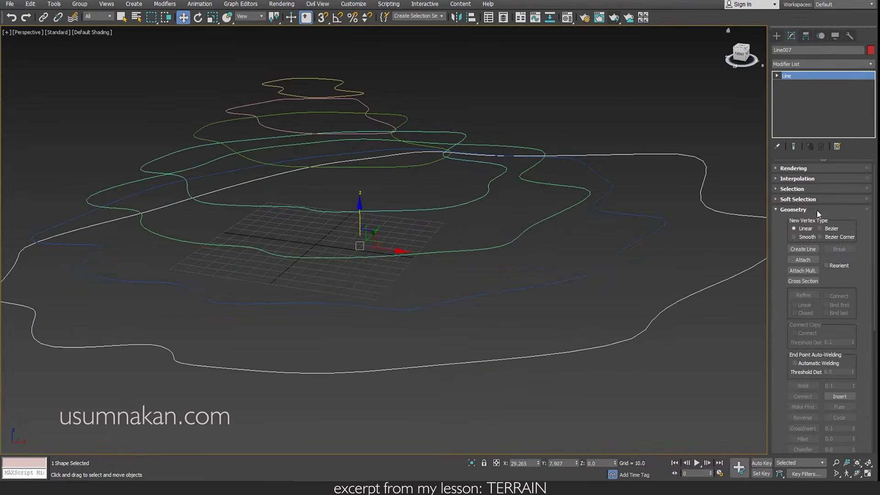
pyautogui.click(808, 261)
pyautogui.click(458, 300)
pyautogui.click(449, 251)
pyautogui.click(444, 206)
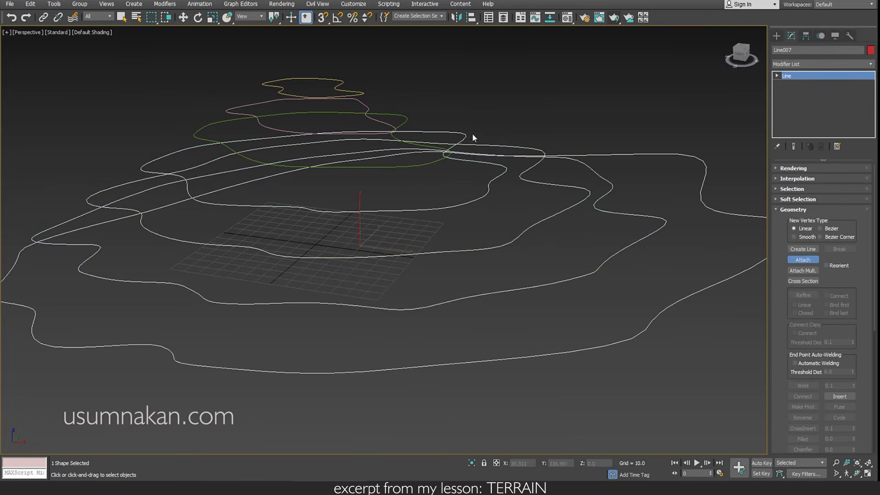
pyautogui.click(390, 167)
pyautogui.keyDown('alt'); pyautogui.moveTo(384, 211); pyautogui.dragTo(427, 117, button='middle'); pyautogui.keyUp('alt')
pyautogui.click(425, 109)
pyautogui.click(378, 72)
pyautogui.press('w')
pyautogui.moveTo(390, 204)
pyautogui.keyDown('alt'); pyautogui.mouseDown(button='middle')
pyautogui.moveTo(405, 230)
pyautogui.moveTo(384, 243)
pyautogui.moveTo(309, 236)
pyautogui.moveTo(273, 219)
pyautogui.moveTo(380, 217)
pyautogui.mouseUp(button='middle'); pyautogui.keyUp('alt')
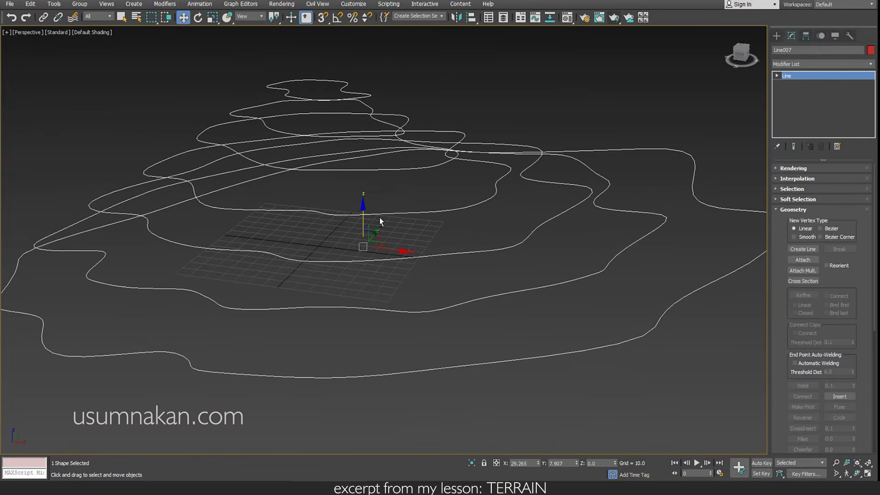
# Create a Terrain compound object from the combined contour spline.
pyautogui.click(778, 35)
pyautogui.click(778, 50)
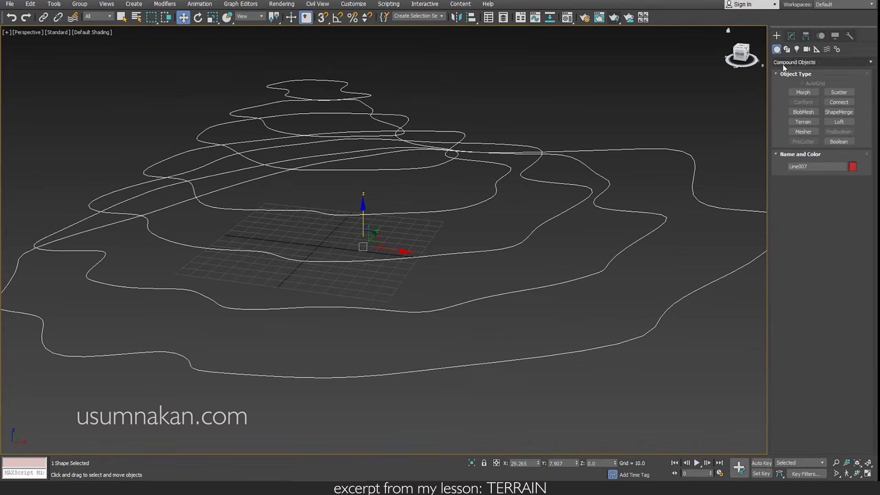
pyautogui.click(783, 63)
pyautogui.click(789, 86)
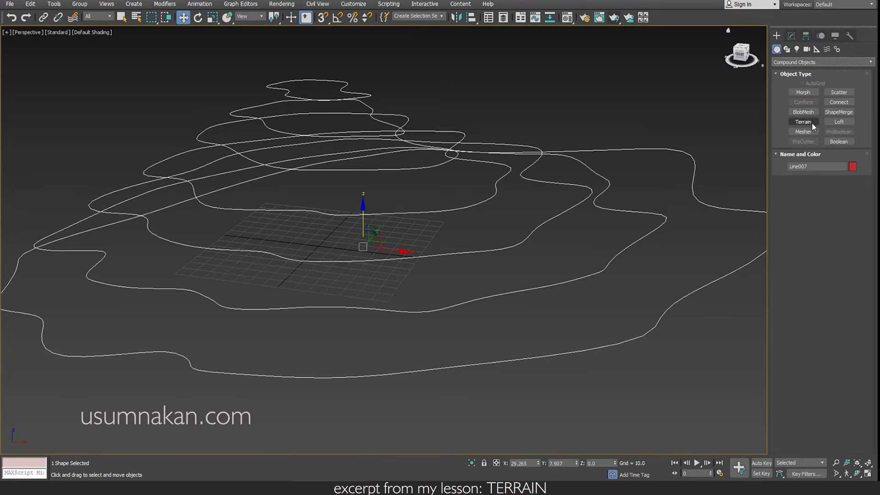
pyautogui.click(812, 122)
pyautogui.moveTo(661, 229)
pyautogui.keyDown('alt'); pyautogui.mouseDown(button='middle')
pyautogui.moveTo(528, 236)
pyautogui.moveTo(467, 221)
pyautogui.moveTo(650, 222)
pyautogui.moveTo(656, 231)
pyautogui.mouseUp(button='middle'); pyautogui.keyUp('alt')
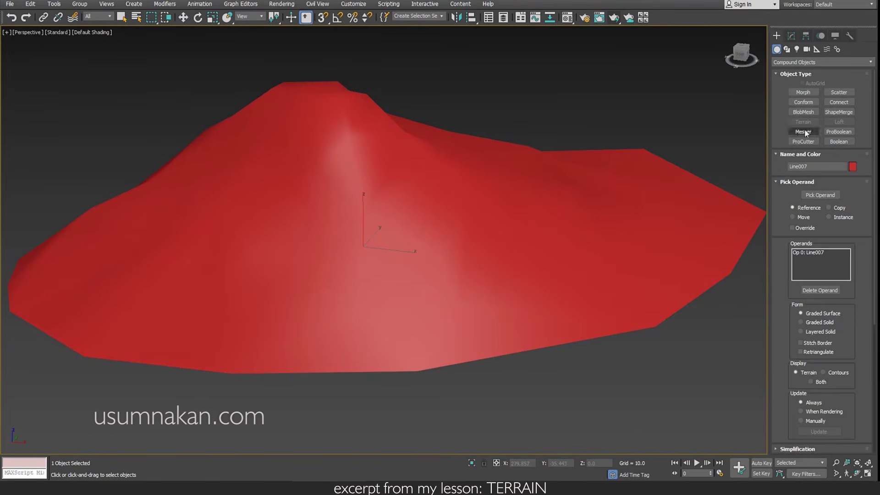
# Look through the terrain's form, simplification and color-by-elevation parameters.
pyautogui.click(791, 37)
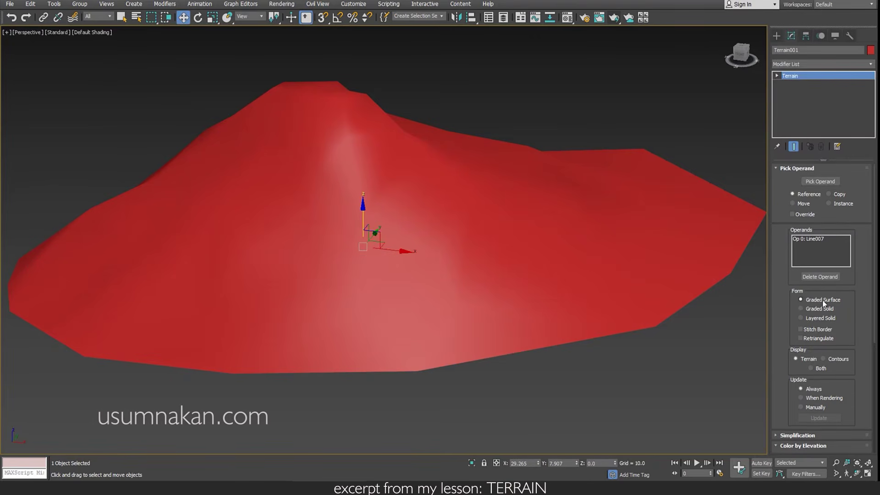
pyautogui.scroll(-3, 839, 429)
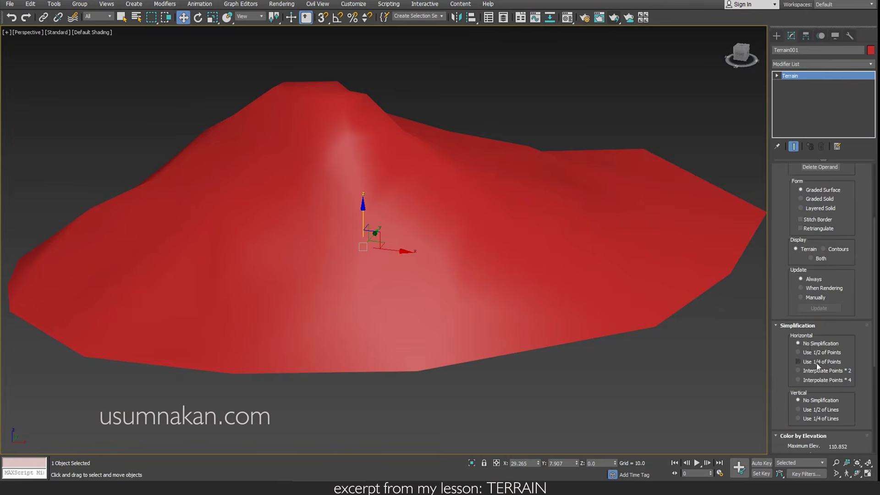
pyautogui.scroll(2, 853, 266)
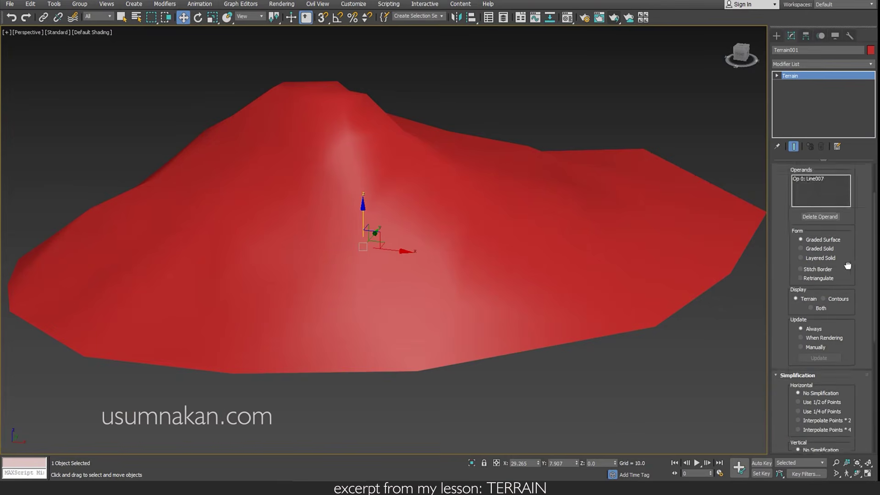
pyautogui.moveTo(854, 276); pyautogui.dragTo(831, 50)
pyautogui.moveTo(785, 346); pyautogui.dragTo(785, 336)
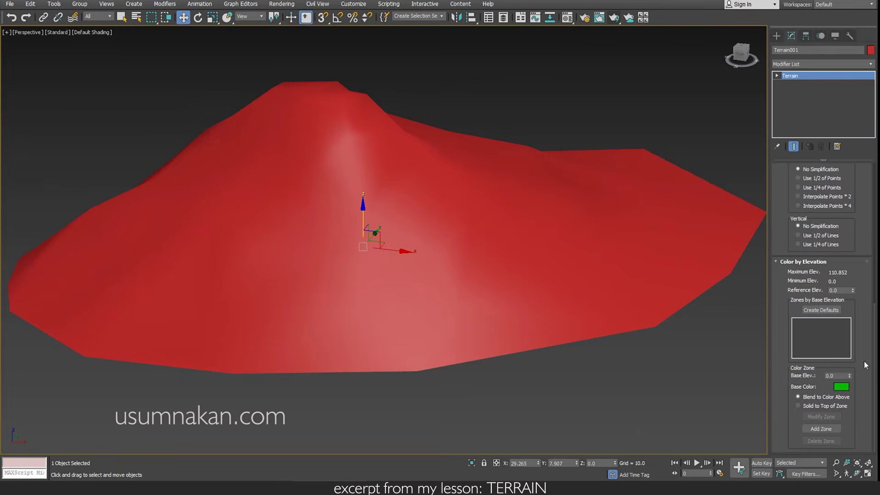
# Draw an open curved path spline across the terrain in the Top view with the Line tool.
pyautogui.keyDown('alt'); pyautogui.moveTo(506, 382); pyautogui.dragTo(469, 383, button='middle'); pyautogui.keyUp('alt')
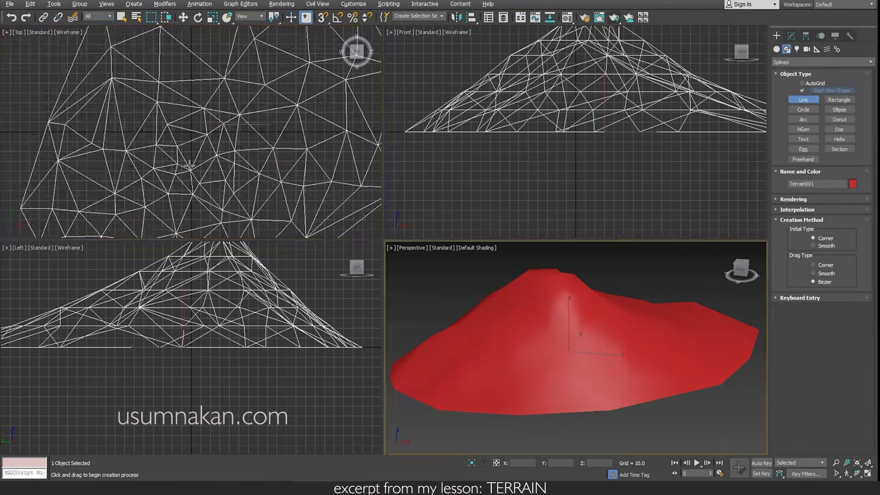
pyautogui.scroll(-5, 189, 165)
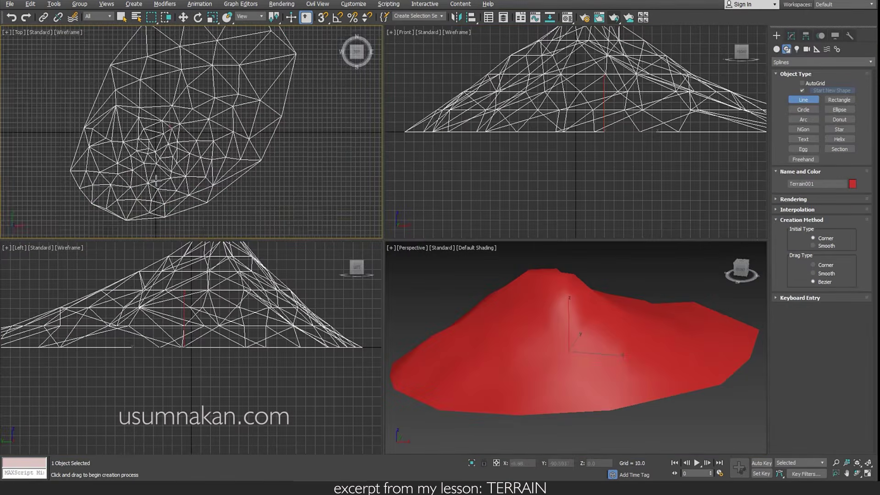
pyautogui.click(93, 196)
pyautogui.click(147, 211)
pyautogui.click(178, 183)
pyautogui.click(224, 168)
pyautogui.click(260, 93)
pyautogui.click(226, 59)
pyautogui.click(179, 82)
pyautogui.moveTo(124, 86); pyautogui.dragTo(112, 98)
pyautogui.rightClick(112, 98)
pyautogui.rightClick(112, 98)
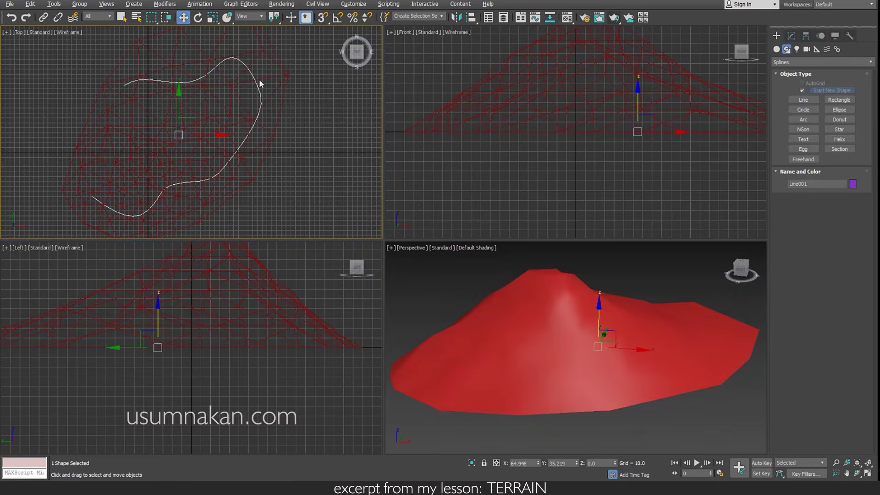
# Raise the path spline along Z to about 166, well above the terrain's peak.
pyautogui.keyDown('alt'); pyautogui.moveTo(541, 349); pyautogui.dragTo(575, 360, button='middle'); pyautogui.keyUp('alt')
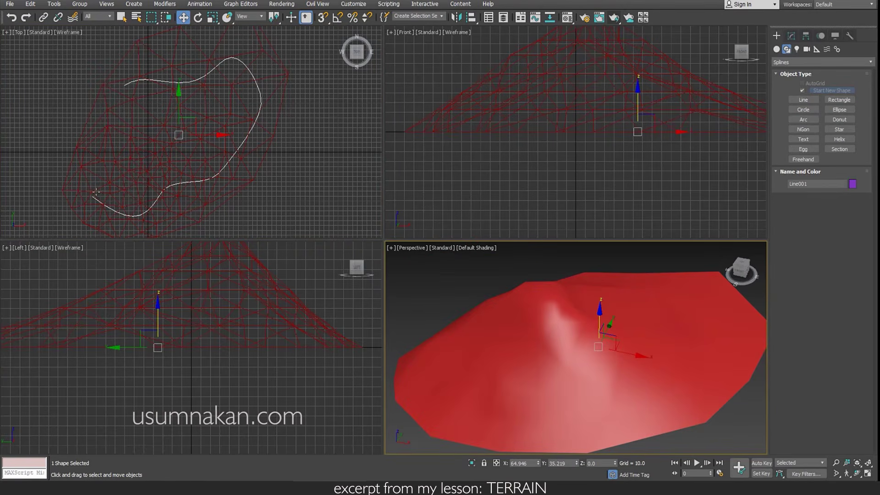
pyautogui.keyDown('alt'); pyautogui.moveTo(574, 335); pyautogui.dragTo(587, 341, button='middle'); pyautogui.keyUp('alt')
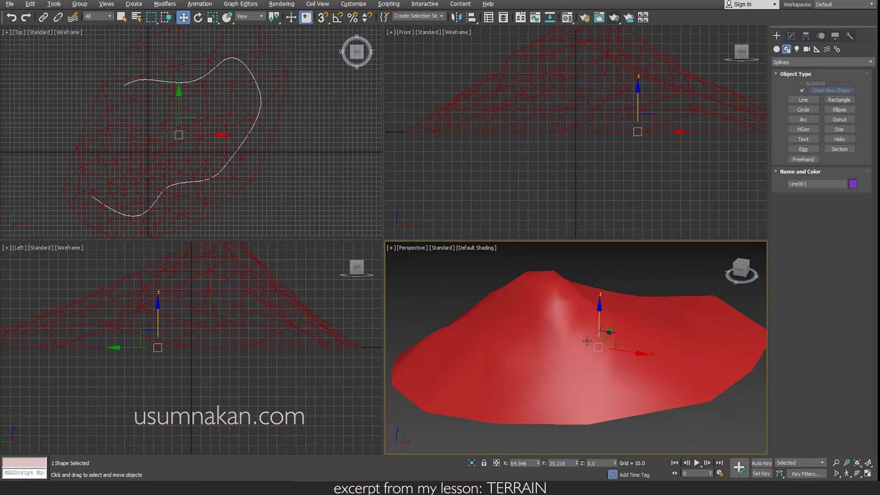
pyautogui.moveTo(600, 329); pyautogui.dragTo(601, 224)
pyautogui.keyDown('alt'); pyautogui.moveTo(585, 326); pyautogui.dragTo(594, 298, button='middle'); pyautogui.keyUp('alt')
pyautogui.moveTo(593, 278); pyautogui.dragTo(600, 259)
# Maximize the Perspective view and save the current scene state with Hold.
pyautogui.click(777, 49)
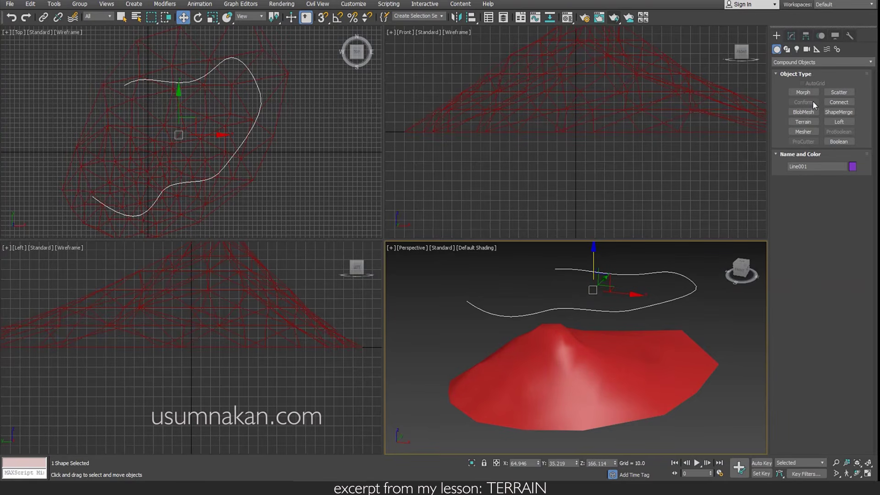
pyautogui.hotkey('alt', 'w')
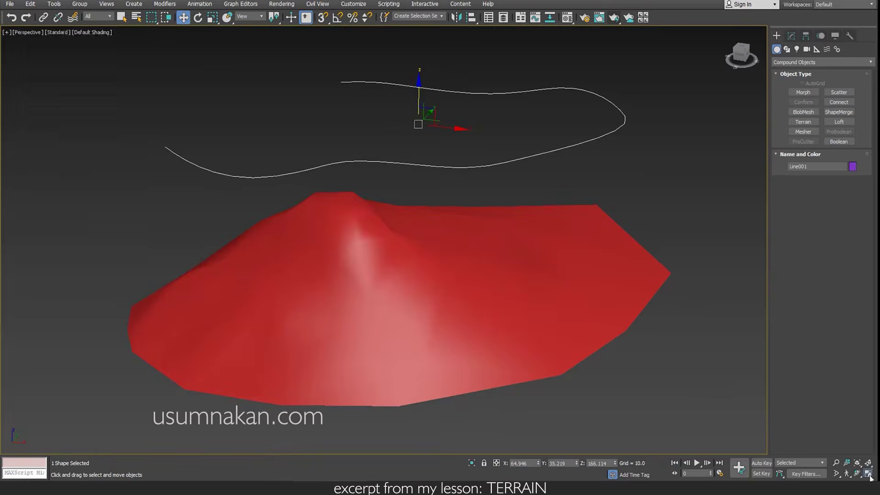
pyautogui.click(30, 4)
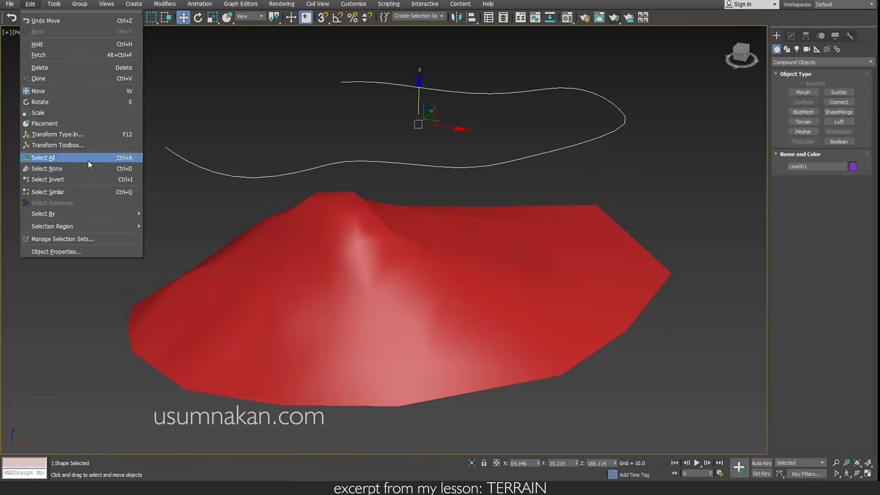
pyautogui.click(59, 46)
# Make the path spline renderable in both renderer and viewport with a rectangular cross-section.
pyautogui.click(792, 36)
pyautogui.click(791, 169)
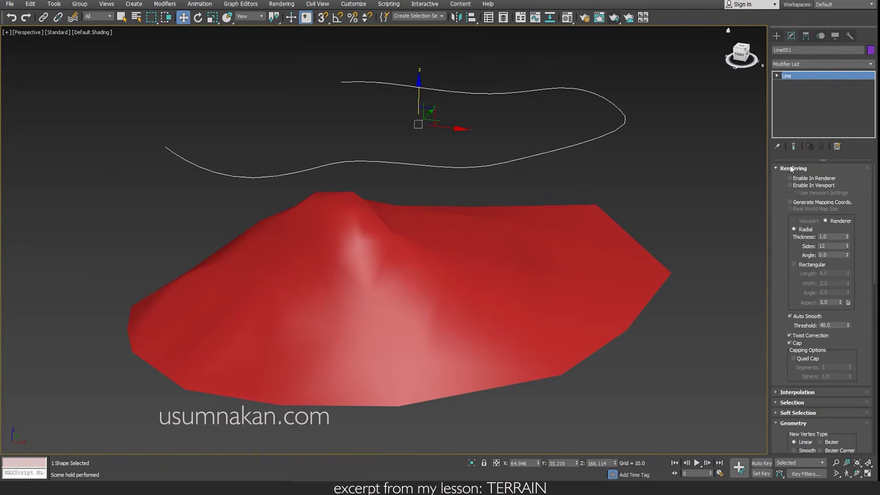
pyautogui.click(798, 186)
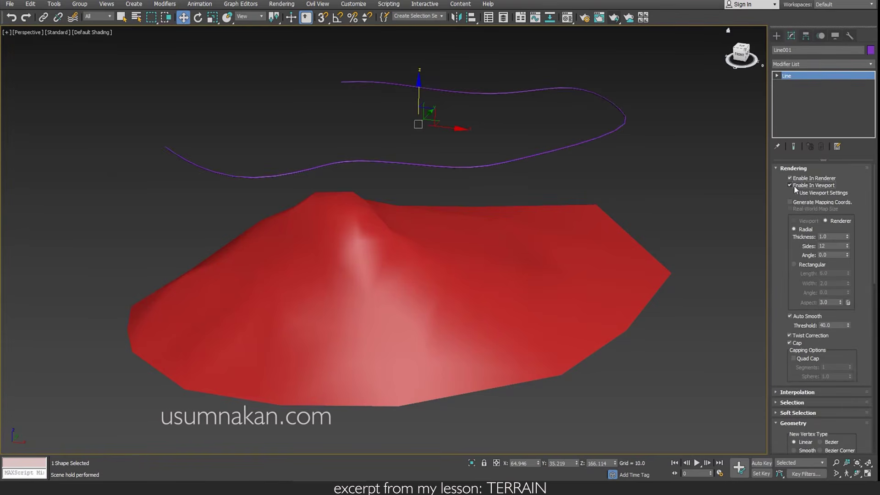
pyautogui.click(800, 265)
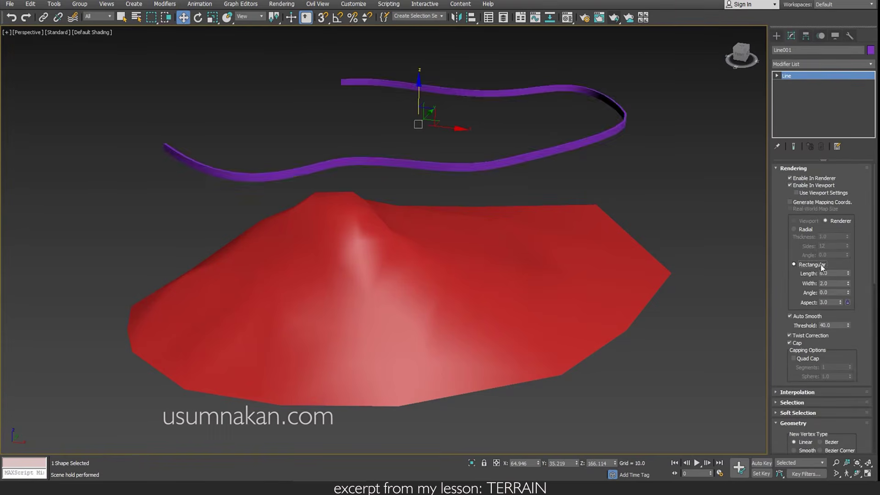
# Show edged faces in the viewport and set the path's rectangular width to 5.9.
pyautogui.press('F4')
pyautogui.keyDown('alt'); pyautogui.moveTo(360, 179); pyautogui.dragTo(414, 254, button='middle'); pyautogui.keyUp('alt')
pyautogui.scroll(3, 426, 192)
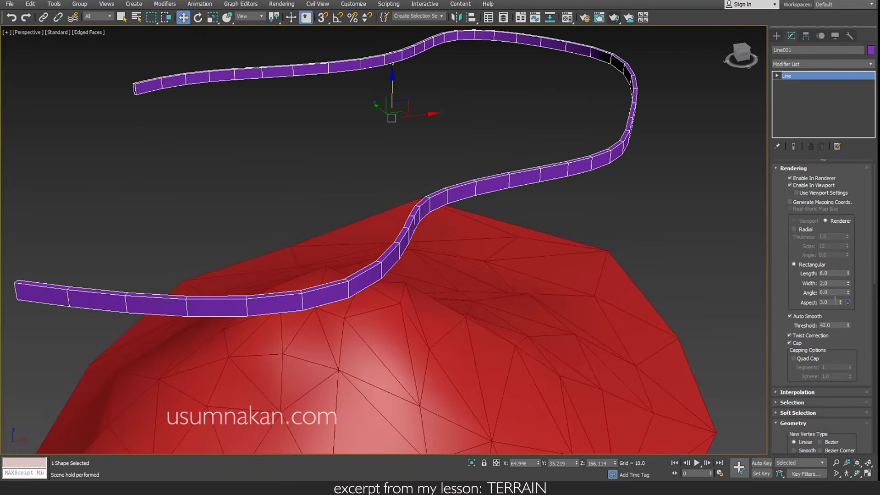
pyautogui.moveTo(849, 284); pyautogui.dragTo(845, 245)
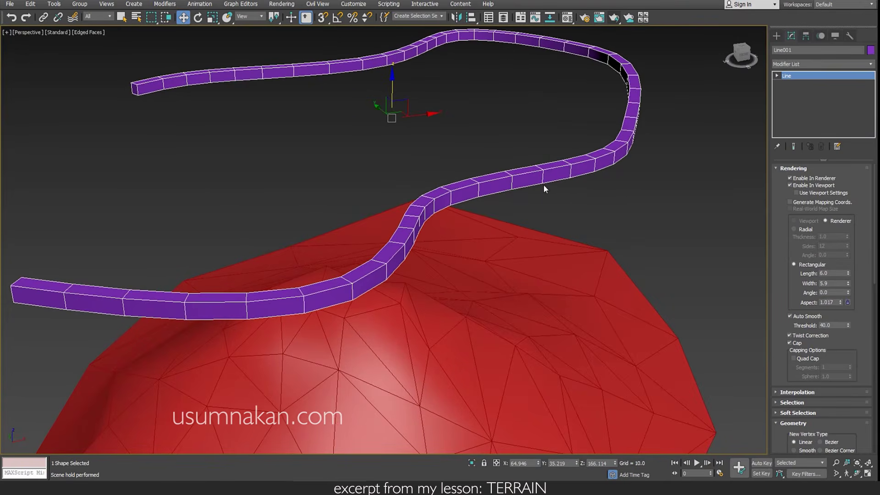
# Set the path spline's interpolation steps to 15 for denser segments.
pyautogui.click(807, 392)
pyautogui.doubleClick(827, 404)
pyautogui.write('5')
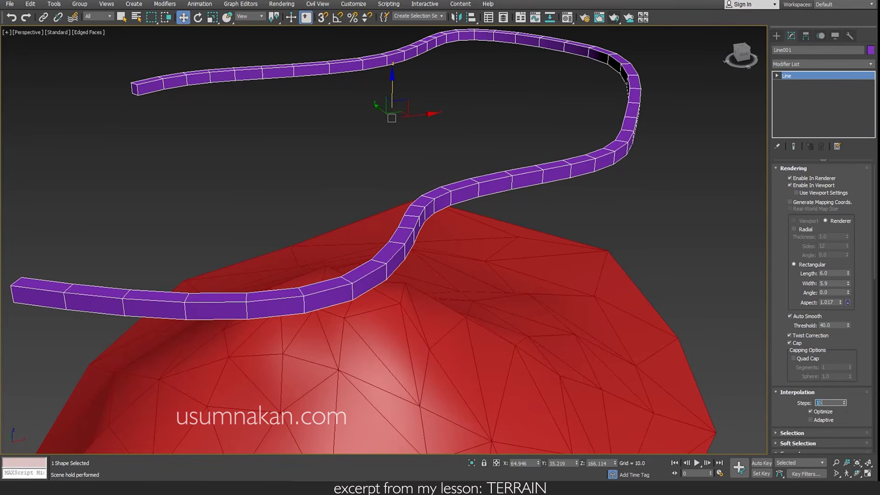
pyautogui.press('Return')
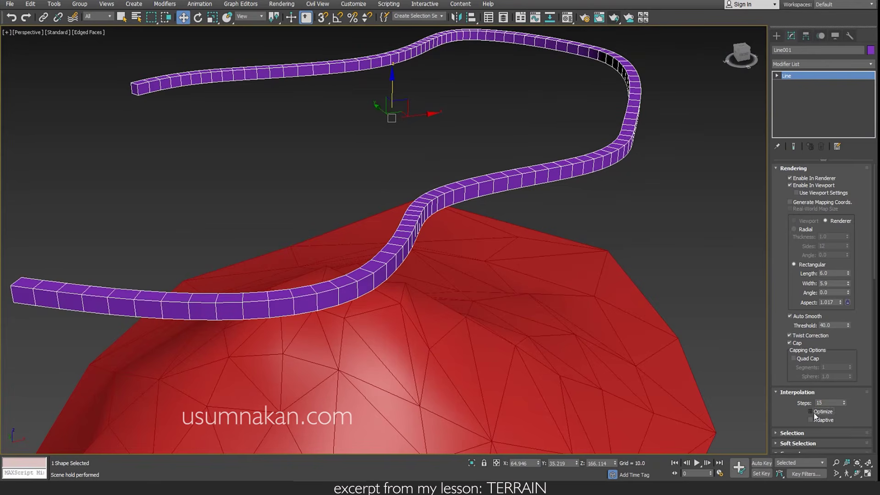
pyautogui.click(798, 169)
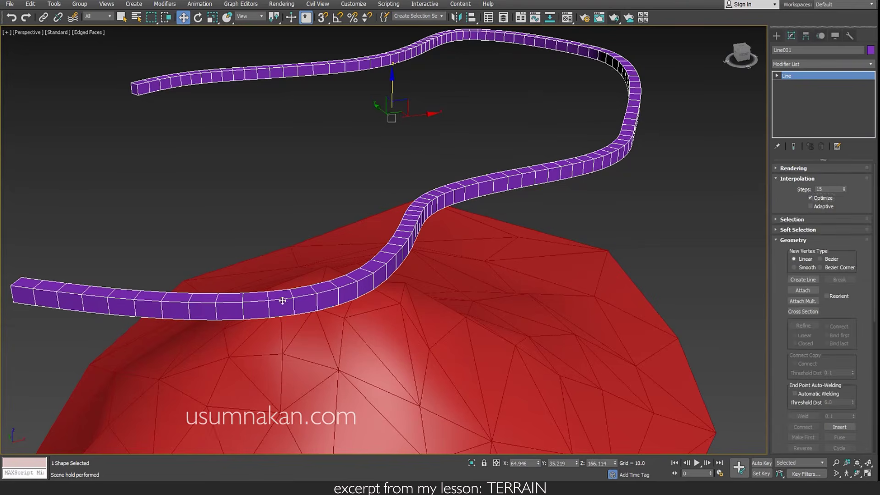
pyautogui.click(798, 168)
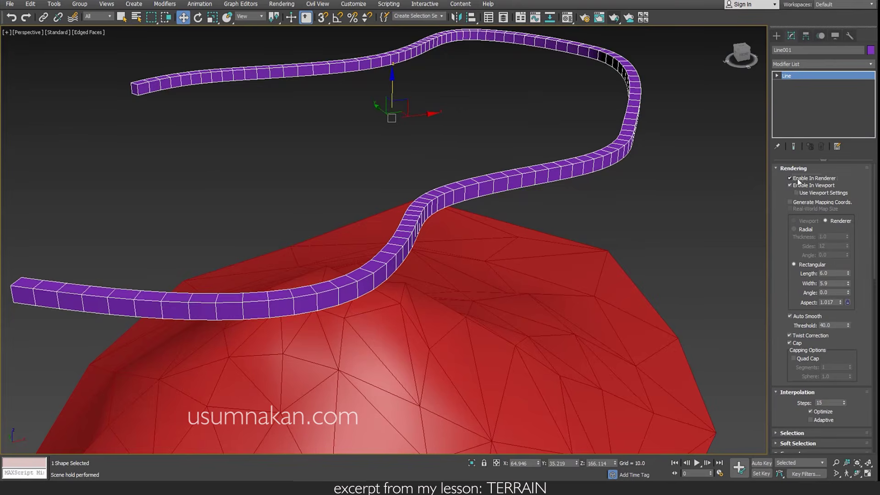
# Turn off the path's renderer and viewport rendering and change the two vertices along its straight middle stretch to Corner.
pyautogui.click(790, 185)
pyautogui.click(780, 76)
pyautogui.press('1')
pyautogui.moveTo(418, 102); pyautogui.dragTo(639, 189)
pyautogui.rightClick(610, 174)
pyautogui.click(596, 136)
pyautogui.click(594, 120)
pyautogui.click(809, 75)
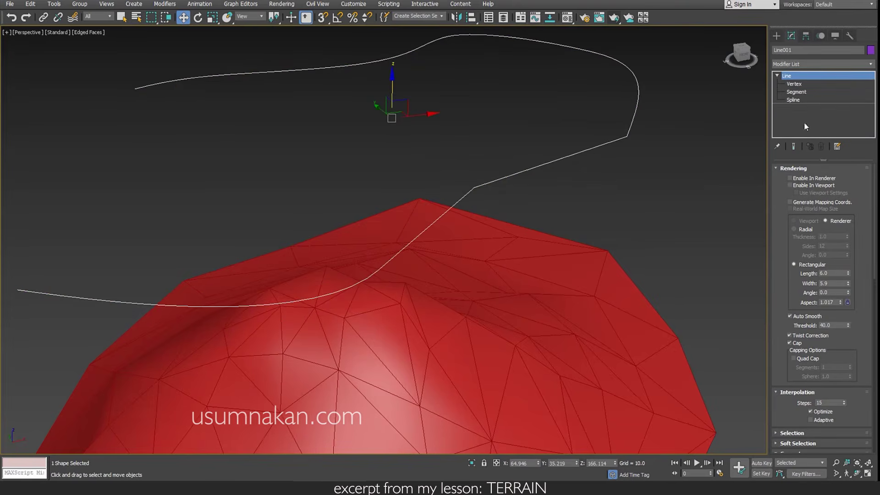
# Enable the path in renderer and viewport again and turn off Optimize in its interpolation for evenly divided segments.
pyautogui.click(790, 185)
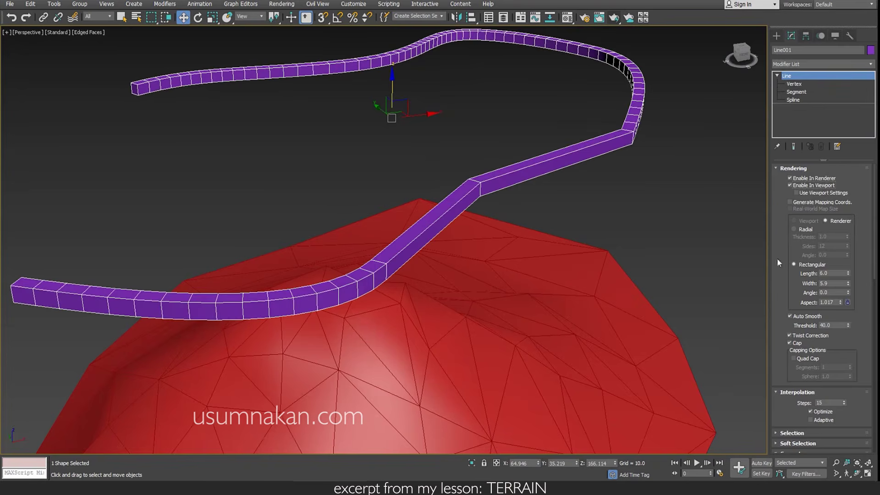
pyautogui.click(803, 169)
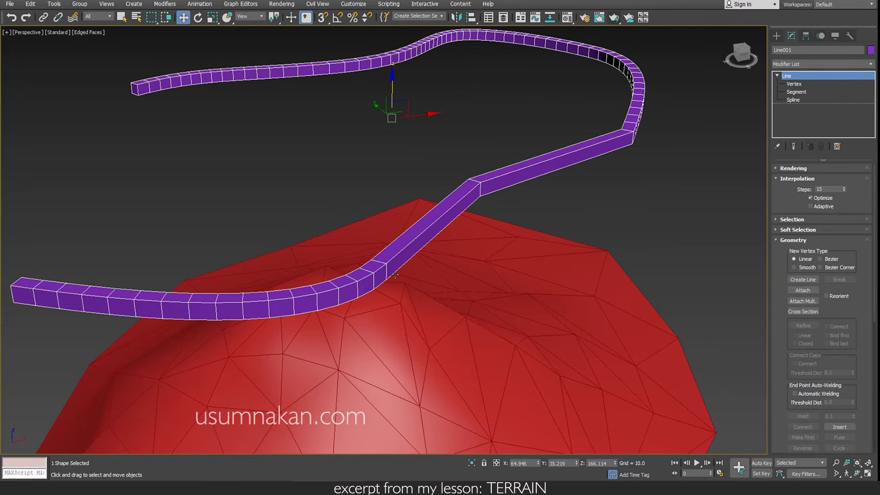
pyautogui.click(817, 198)
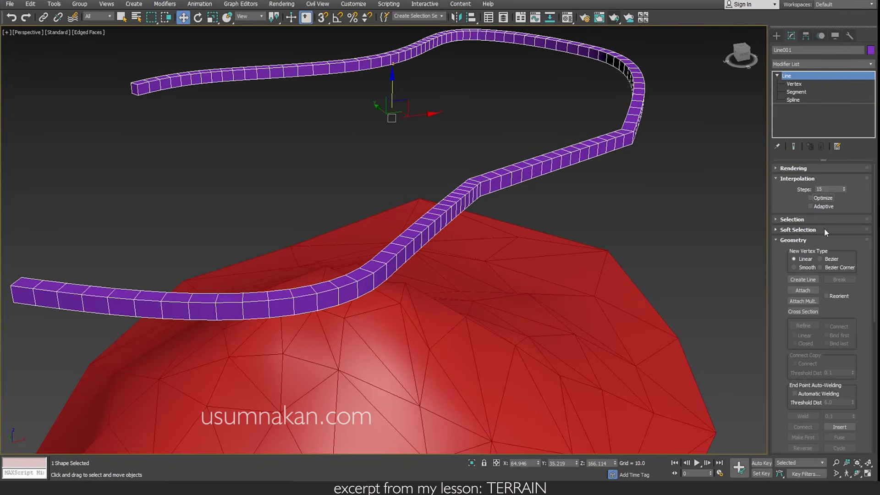
# Convert the rectangular path to an Editable Poly.
pyautogui.rightClick(807, 75)
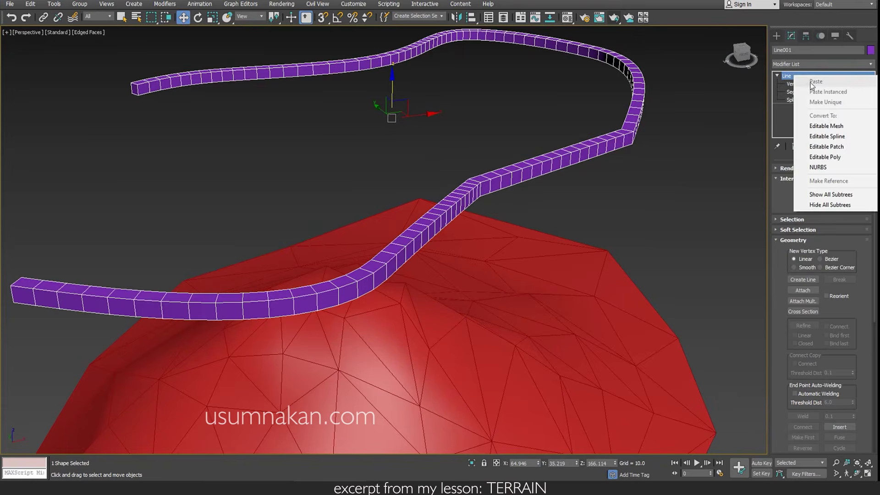
pyautogui.click(831, 155)
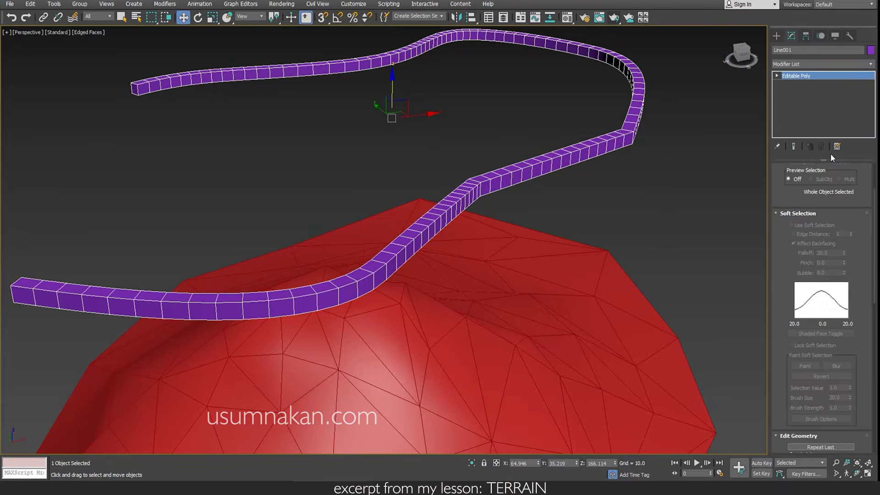
pyautogui.click(776, 35)
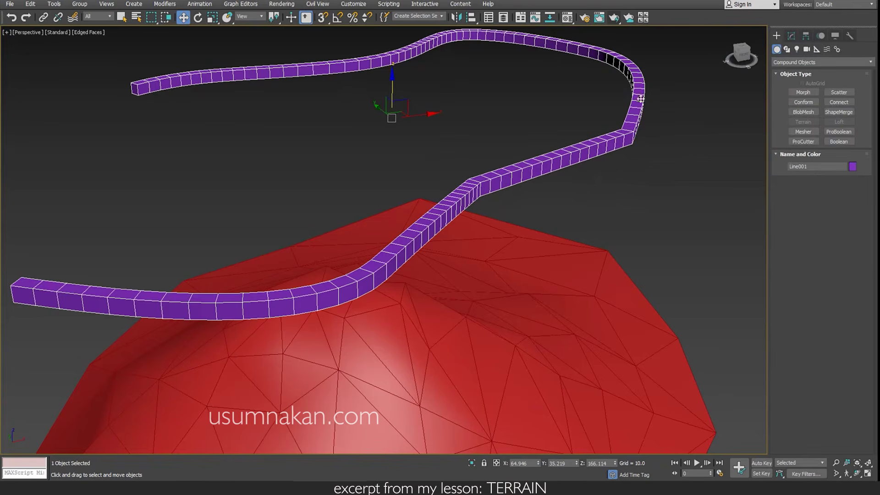
# Delete the road's side and bottom polygons by selecting them in the Front view, keeping only the flat top strip.
pyautogui.click(792, 35)
pyautogui.click(776, 75)
pyautogui.click(795, 107)
pyautogui.click(868, 474)
pyautogui.click(554, 133)
pyautogui.moveTo(554, 133); pyautogui.dragTo(513, 198, button='middle')
pyautogui.scroll(2, 492, 122)
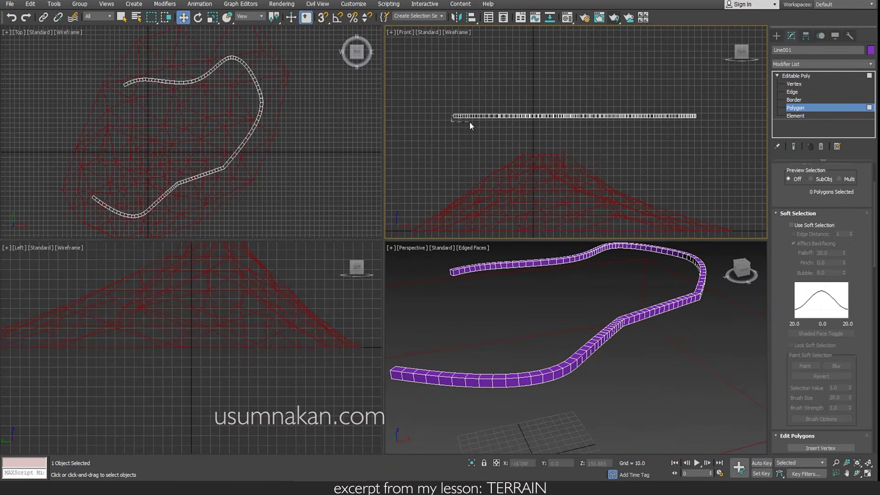
pyautogui.moveTo(689, 141); pyautogui.dragTo(719, 141)
pyautogui.press('Delete')
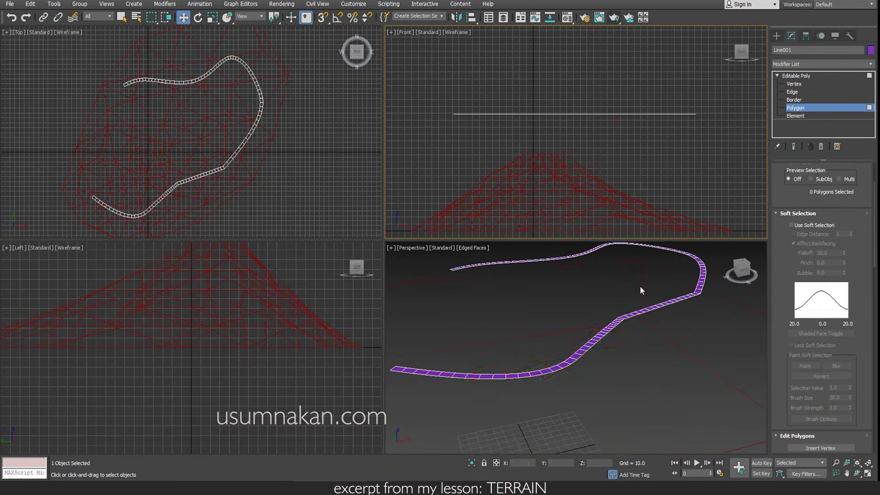
pyautogui.click(640, 285)
pyautogui.click(818, 76)
# Center the road strip's pivot to the object and maximize the Perspective view.
pyautogui.click(777, 36)
pyautogui.scroll(3, 648, 92)
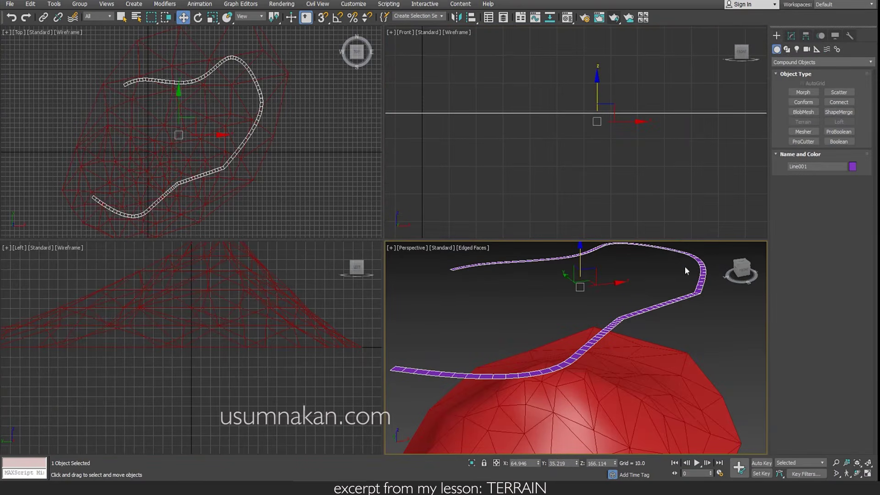
pyautogui.click(795, 39)
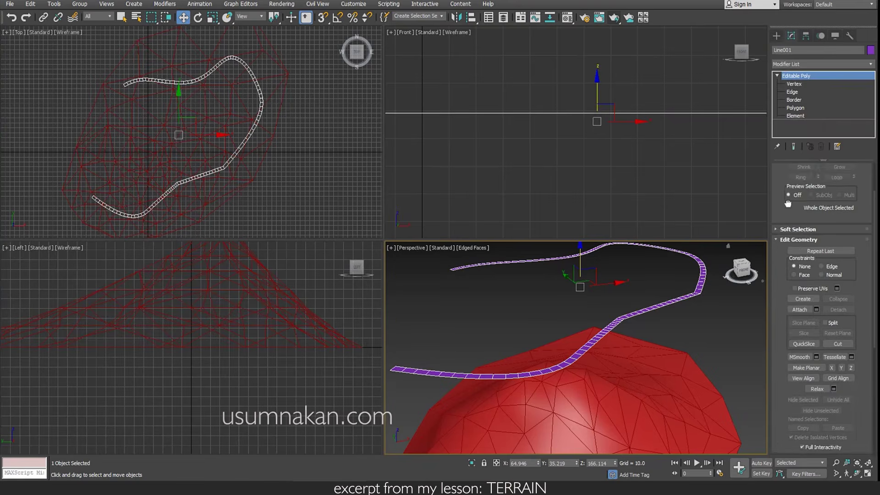
pyautogui.click(806, 36)
pyautogui.click(821, 101)
pyautogui.click(820, 150)
pyautogui.click(821, 100)
pyautogui.hotkey('alt', 'w')
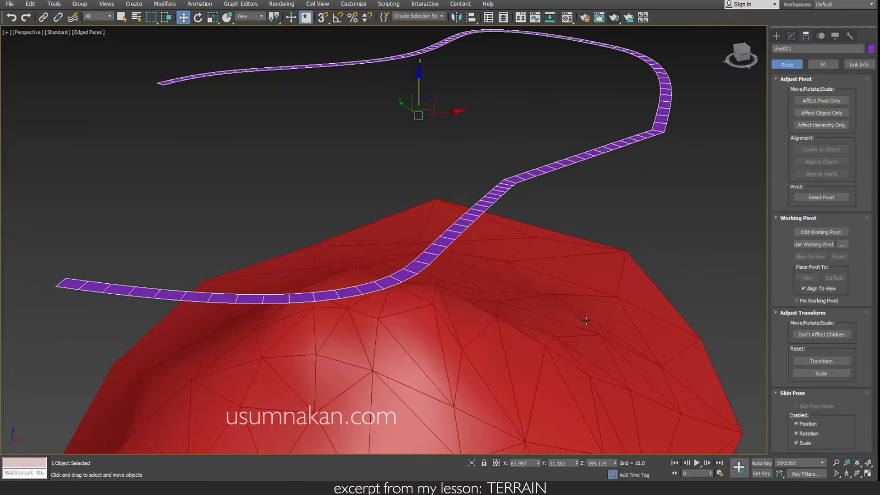
# Save the scene with the flat road strip above the terrain using Hold.
pyautogui.keyDown('alt'); pyautogui.moveTo(474, 276); pyautogui.dragTo(453, 260, button='middle'); pyautogui.keyUp('alt')
pyautogui.scroll(-4, 453, 260)
pyautogui.moveTo(416, 312); pyautogui.dragTo(453, 311, button='middle')
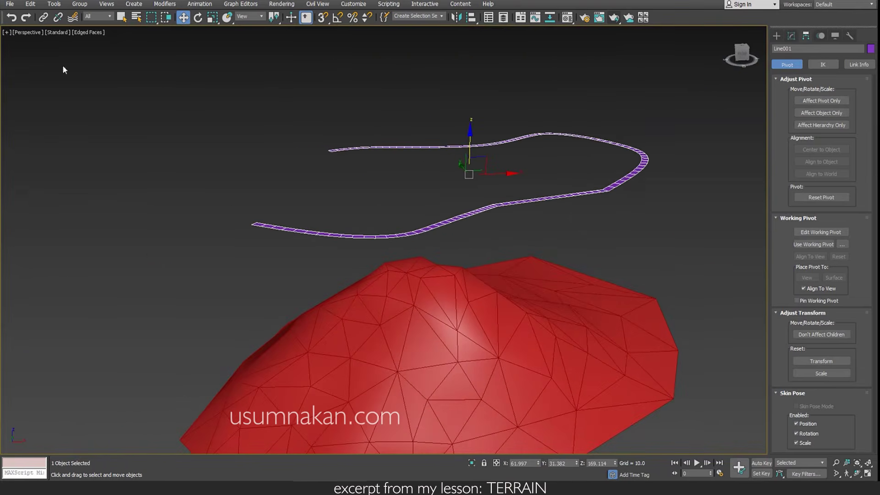
pyautogui.click(30, 4)
pyautogui.click(45, 45)
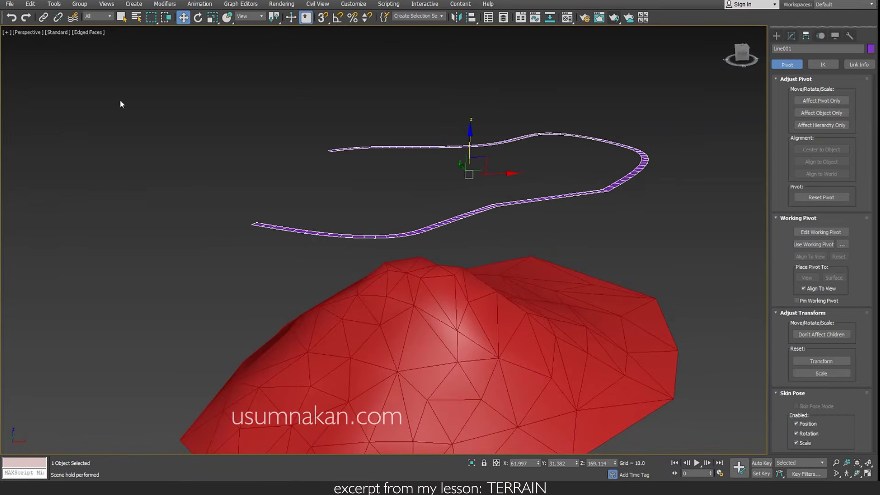
pyautogui.moveTo(437, 302); pyautogui.dragTo(409, 288, button='middle')
# Create a Conform compound object from the road strip with an instance of the terrain as its wrap-to object.
pyautogui.click(777, 36)
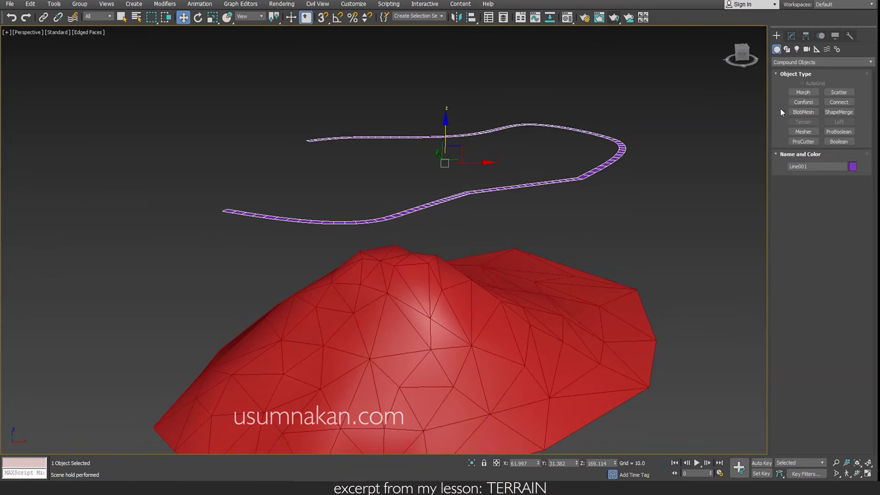
pyautogui.click(803, 102)
pyautogui.click(815, 205)
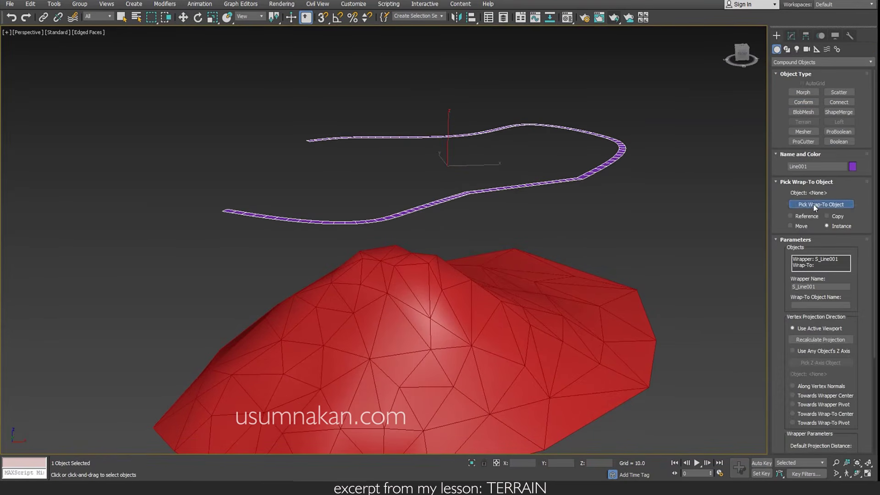
pyautogui.click(530, 339)
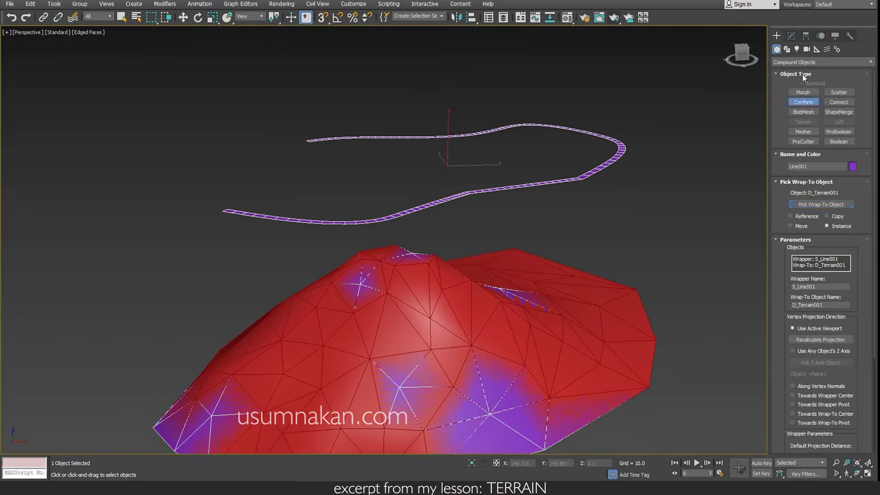
# Project the conformed road along vertex normals and hide the wrap-to object.
pyautogui.click(791, 35)
pyautogui.click(815, 273)
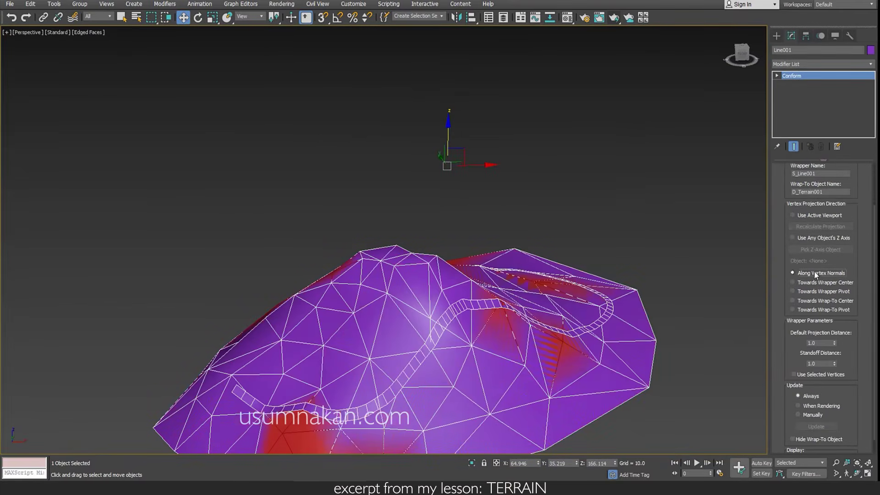
pyautogui.scroll(-1, 853, 364)
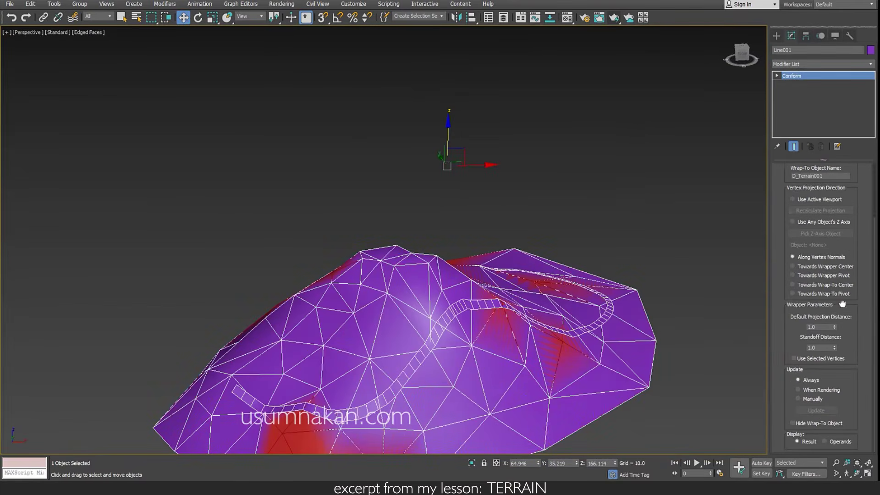
pyautogui.click(811, 424)
# Inspect the conformed road on the terrain from several sides and render the Perspective view.
pyautogui.moveTo(639, 377); pyautogui.dragTo(627, 328, button='middle')
pyautogui.keyDown('alt'); pyautogui.moveTo(474, 328); pyautogui.dragTo(530, 308, button='middle'); pyautogui.keyUp('alt')
pyautogui.scroll(3, 557, 318)
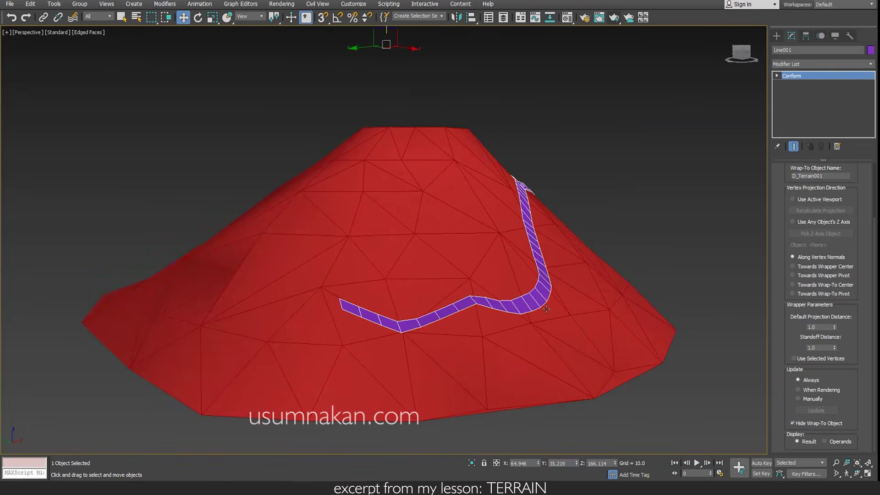
pyautogui.keyDown('alt'); pyautogui.moveTo(546, 308); pyautogui.dragTo(461, 349, button='middle'); pyautogui.keyUp('alt')
pyautogui.scroll(-4, 527, 310)
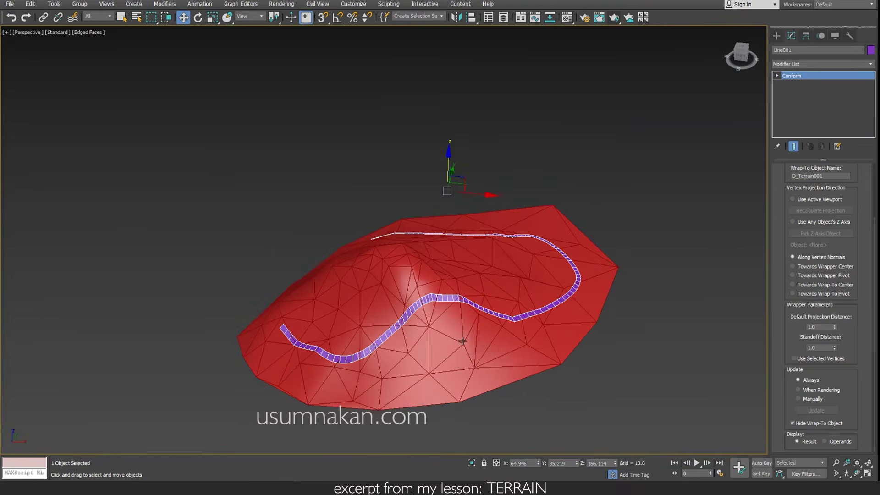
pyautogui.click(612, 20)
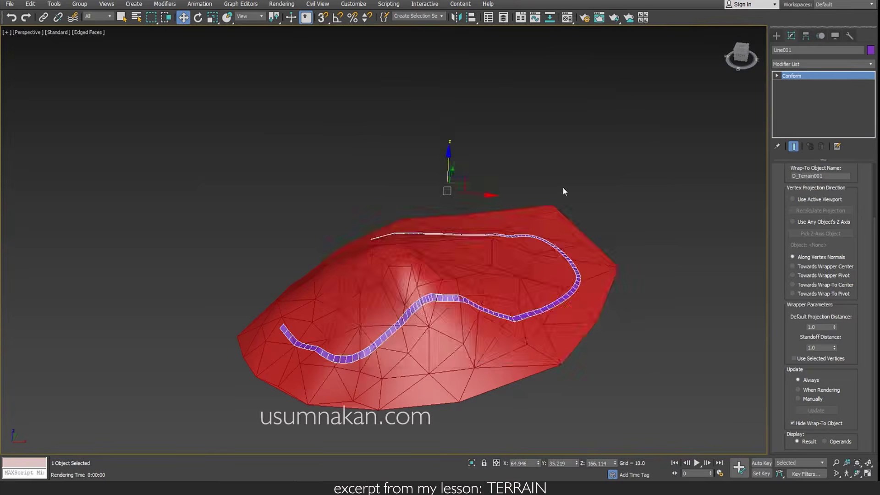
# Examine up close how the conformed road strip bends across the terrain's faces.
pyautogui.keyDown('alt'); pyautogui.moveTo(563, 187); pyautogui.dragTo(538, 250, button='middle'); pyautogui.keyUp('alt')
pyautogui.scroll(5, 538, 251)
pyautogui.scroll(5, 435, 270)
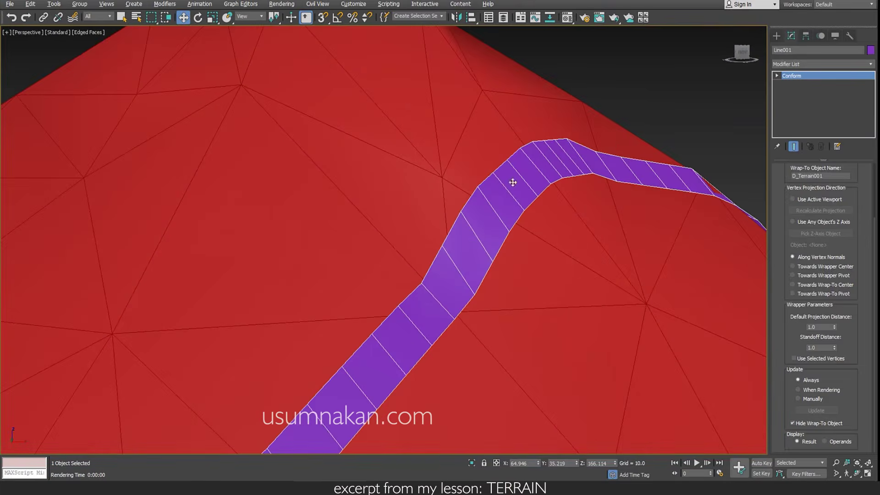
pyautogui.scroll(6, 523, 163)
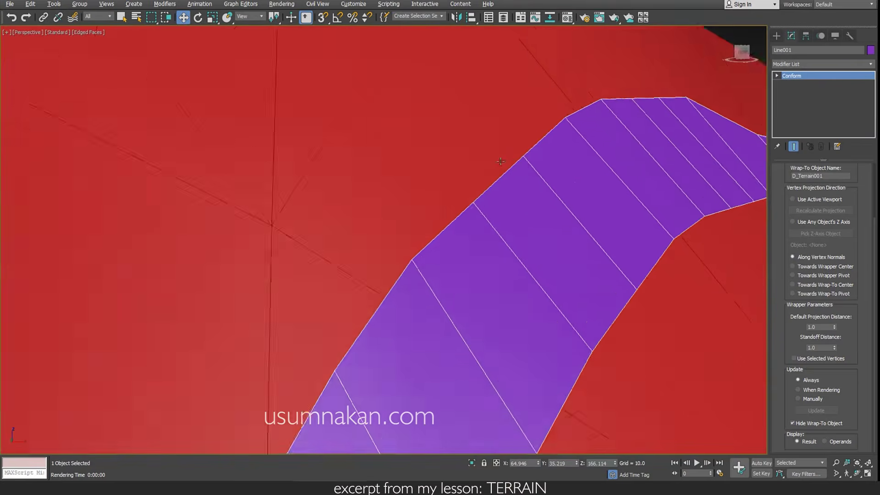
pyautogui.moveTo(595, 243); pyautogui.dragTo(524, 223, button='middle')
pyautogui.scroll(-6, 454, 140)
pyautogui.click(576, 130)
pyautogui.click(515, 158)
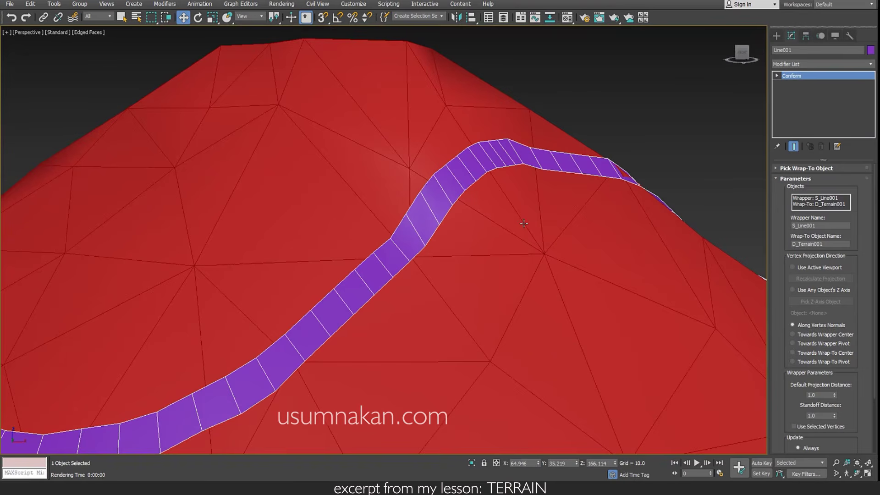
pyautogui.scroll(-2, 524, 223)
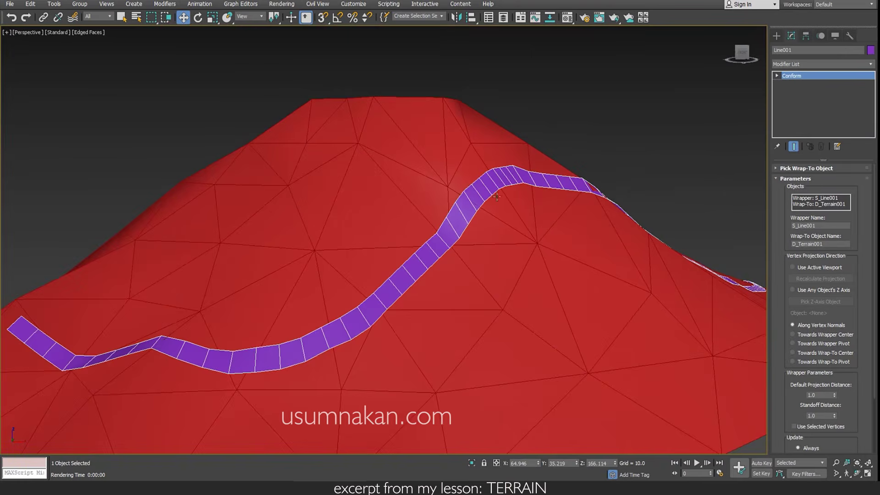
pyautogui.scroll(-2, 509, 200)
pyautogui.moveTo(509, 201); pyautogui.dragTo(507, 253, button='middle')
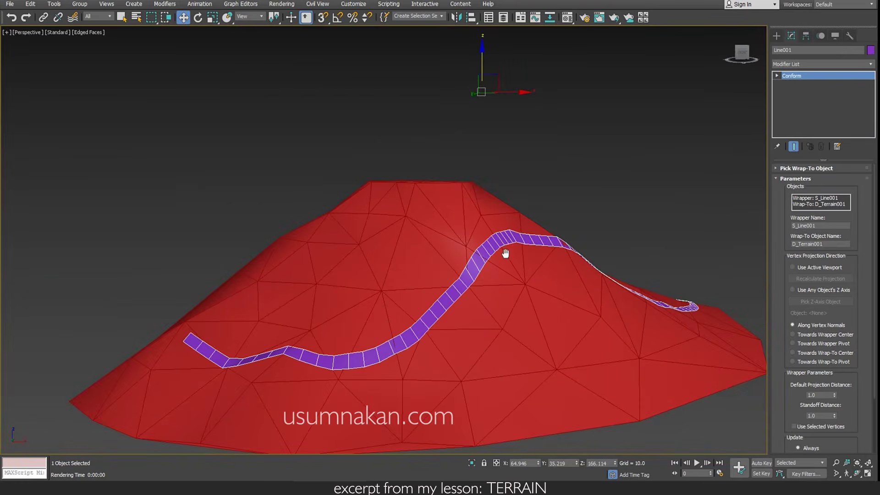
# Undo the Conform operation back to the separate Editable Poly road strip above the terrain.
pyautogui.hotkey('ctrl', 'z')
pyautogui.hotkey('ctrl', 'z')
pyautogui.hotkey('ctrl', 'z')
pyautogui.hotkey('ctrl', 'z')
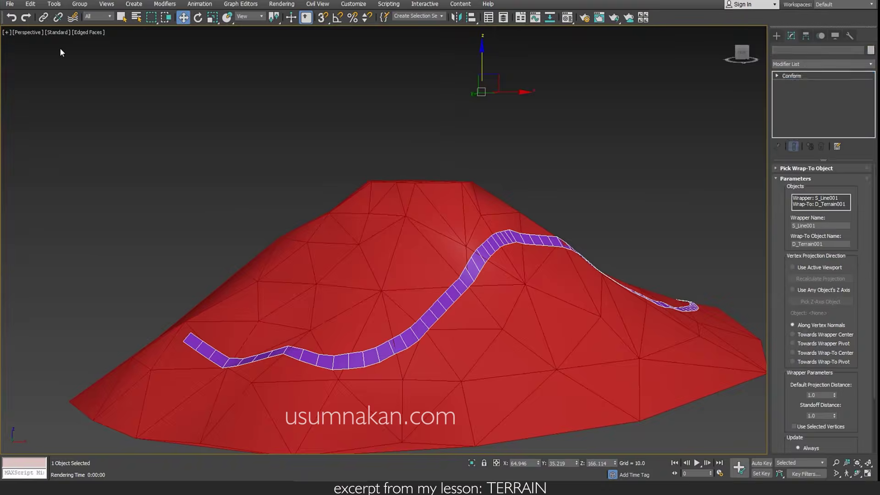
pyautogui.hotkey('ctrl', 'z')
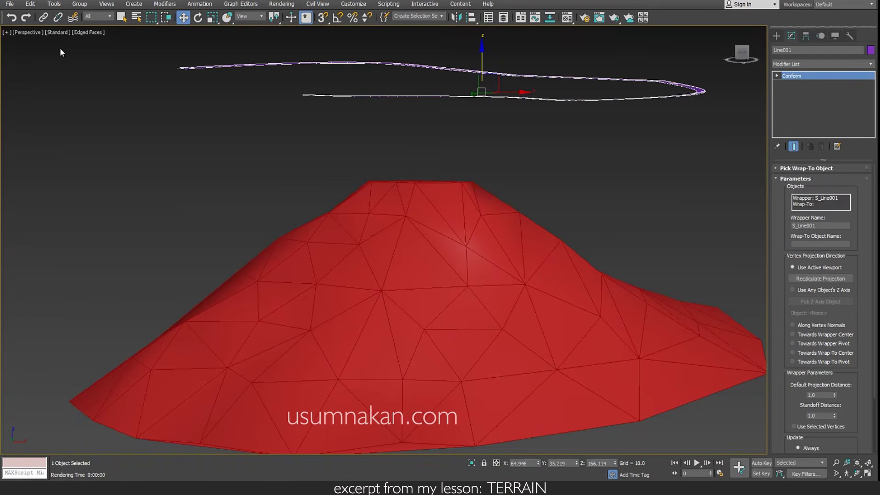
pyautogui.hotkey('ctrl', 'z')
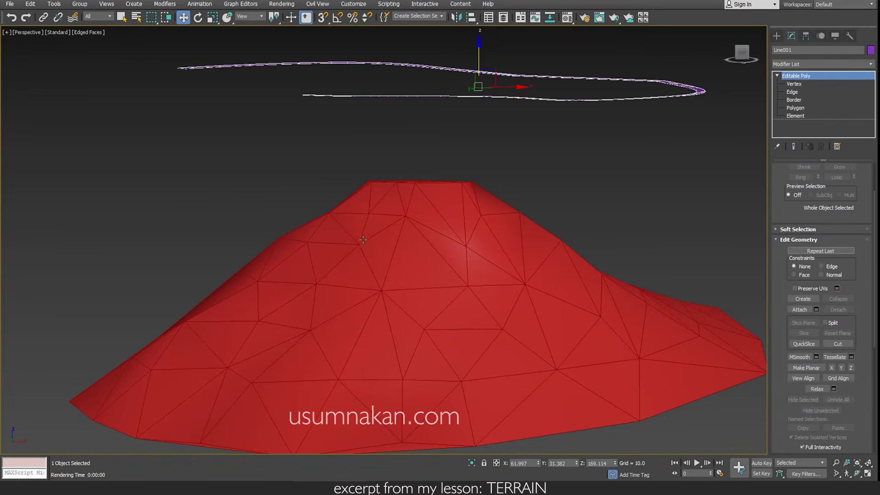
pyautogui.hotkey('ctrl', 'z')
# Set the terrain's object color to light gray and convert the terrain to an Editable Poly.
pyautogui.click(608, 152)
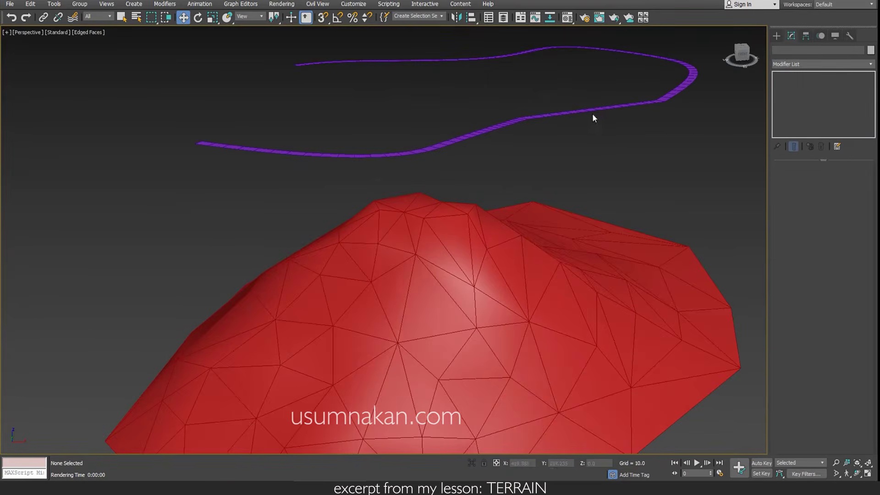
pyautogui.click(586, 110)
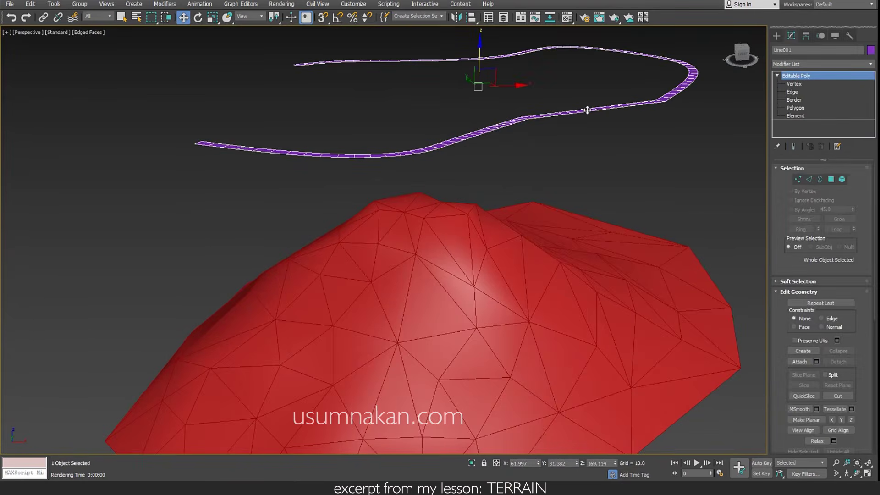
pyautogui.click(612, 317)
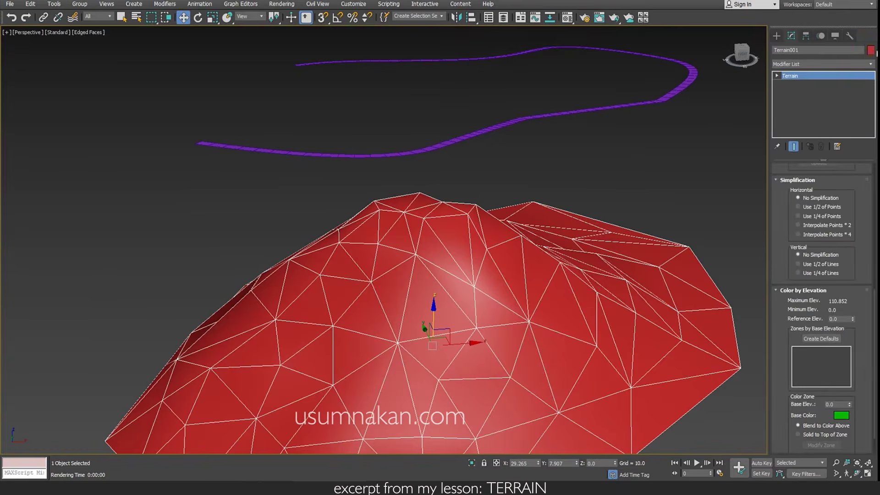
pyautogui.click(871, 50)
pyautogui.click(664, 97)
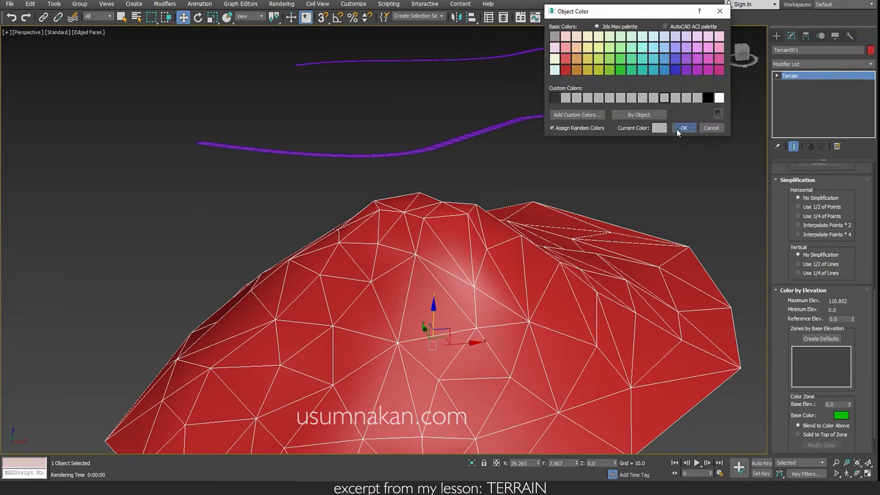
pyautogui.click(678, 128)
pyautogui.click(491, 112)
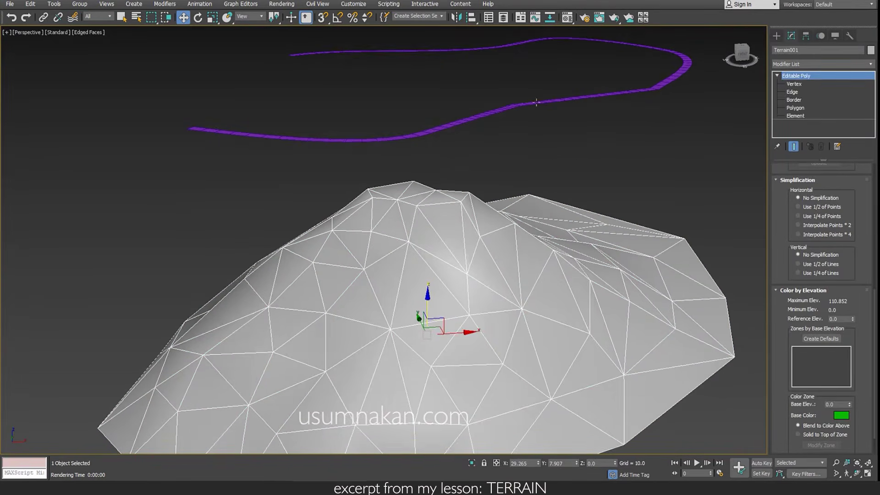
# Create a Linear shape named Shape001 from the road strip's border edges.
pyautogui.click(794, 99)
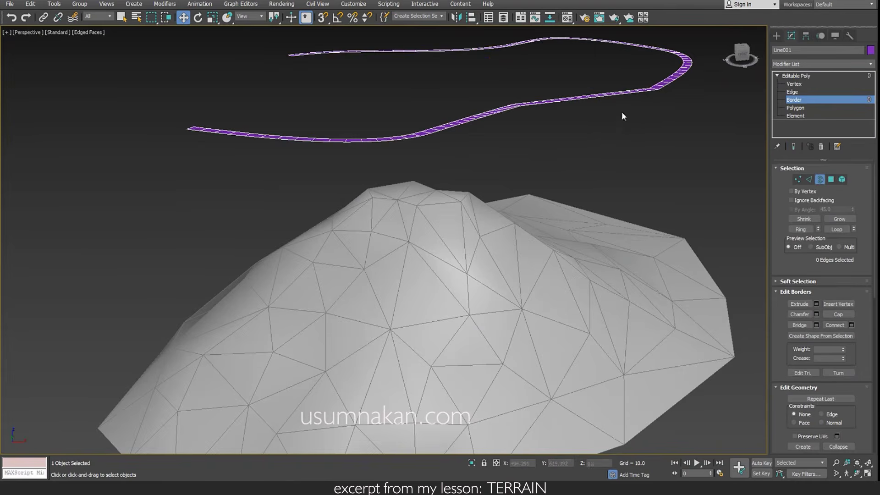
pyautogui.click(597, 98)
pyautogui.click(795, 168)
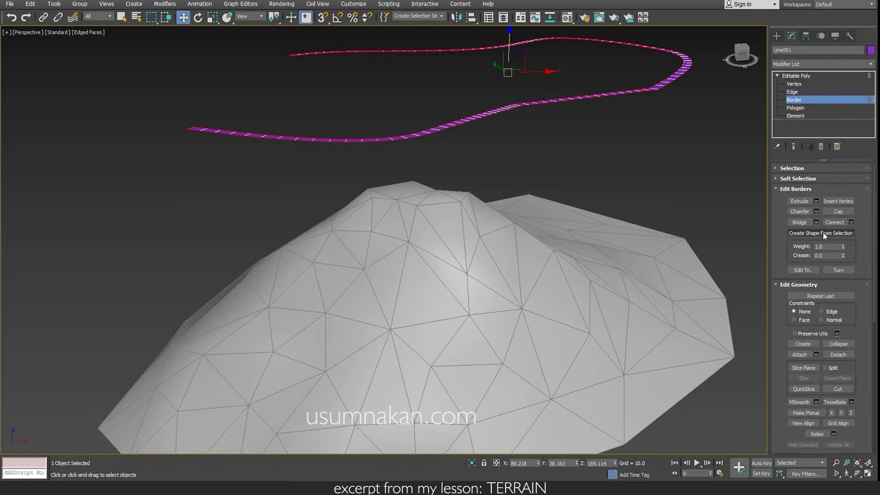
pyautogui.click(853, 233)
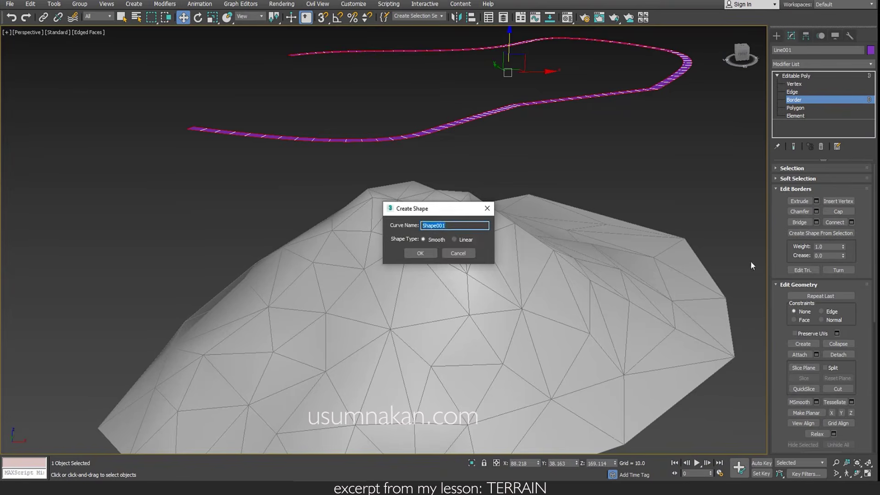
pyautogui.click(463, 240)
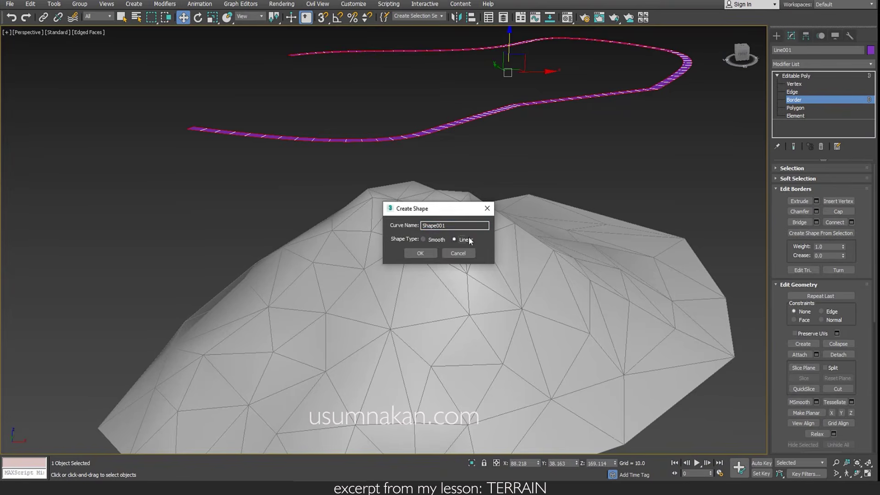
pyautogui.click(420, 253)
# Select the new border shape and turn off its thick rendering in the viewport.
pyautogui.click(776, 36)
pyautogui.click(663, 92)
pyautogui.click(792, 37)
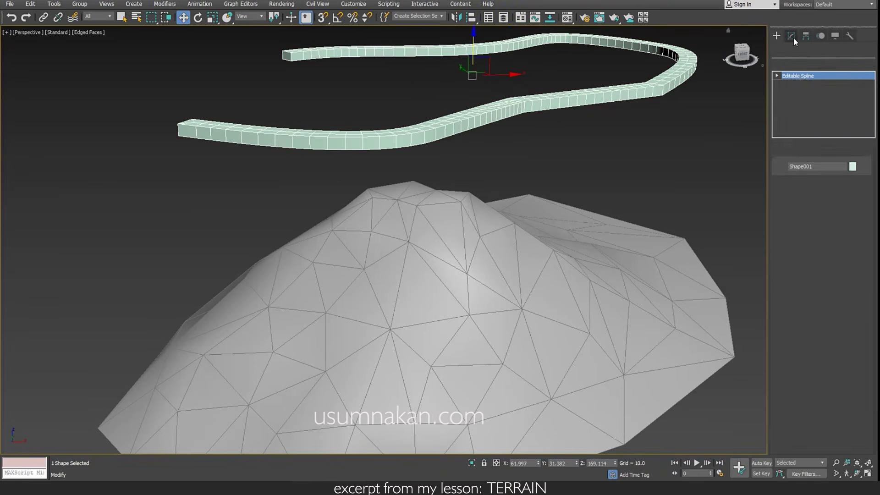
pyautogui.click(793, 168)
pyautogui.click(807, 184)
pyautogui.click(802, 169)
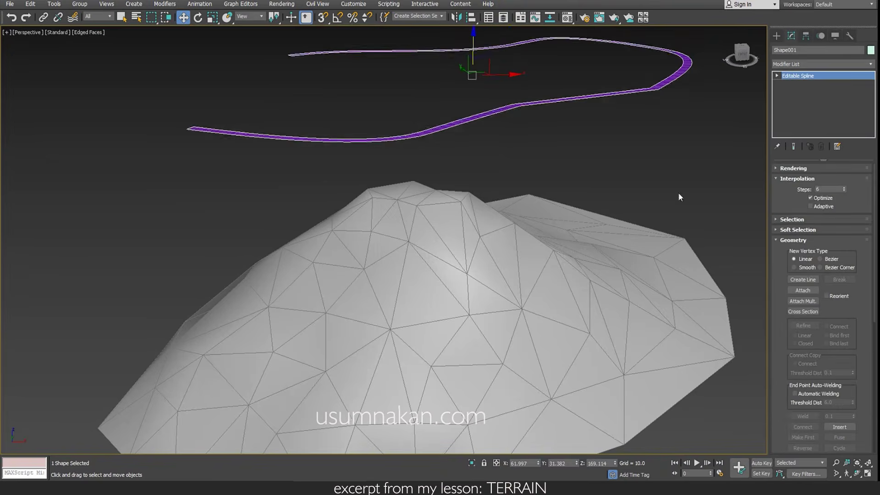
# Raise the border shape straight above the road strip to about Z 195.
pyautogui.moveTo(680, 196); pyautogui.dragTo(673, 236, button='middle')
pyautogui.moveTo(468, 83); pyautogui.dragTo(468, 41)
pyautogui.keyDown('alt'); pyautogui.moveTo(493, 184); pyautogui.dragTo(553, 198, button='middle'); pyautogui.keyUp('alt')
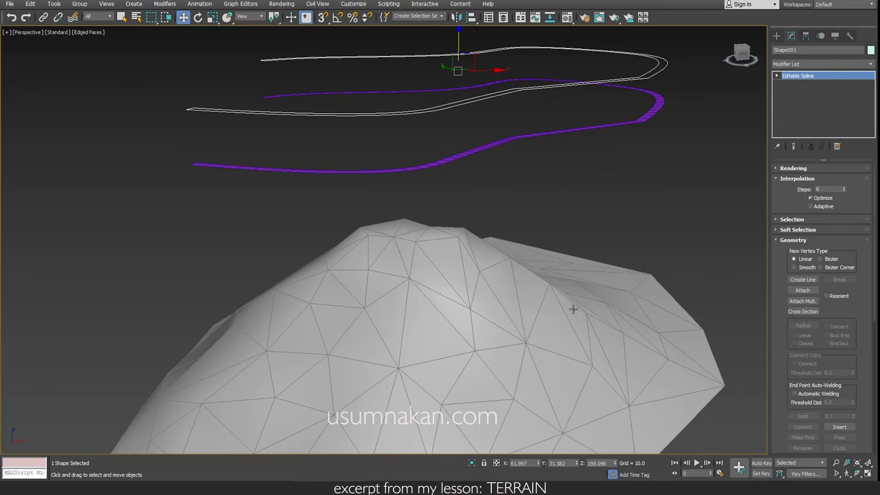
# Try to conform the purple road strip to the terrain as the wrap-to object.
pyautogui.click(777, 36)
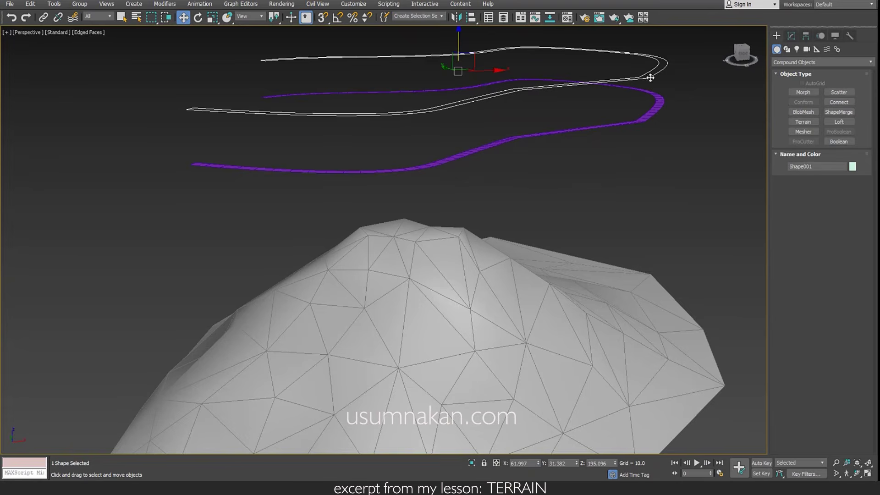
pyautogui.click(791, 36)
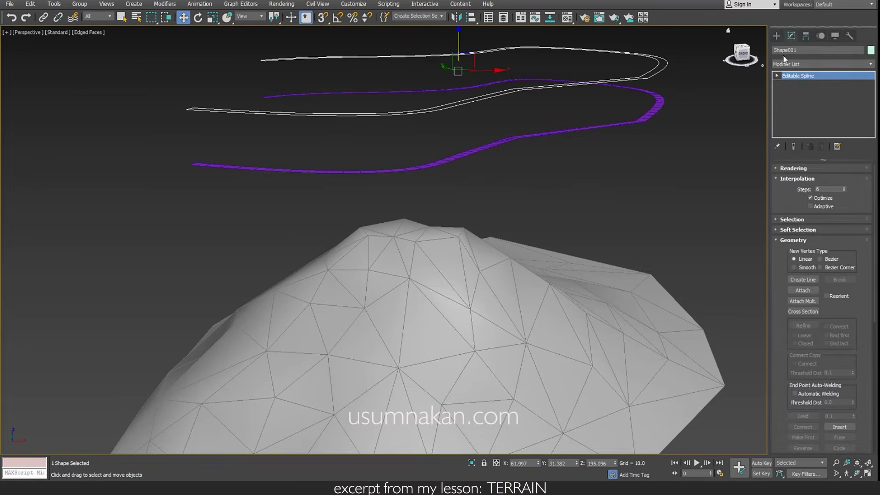
pyautogui.click(775, 36)
pyautogui.click(653, 119)
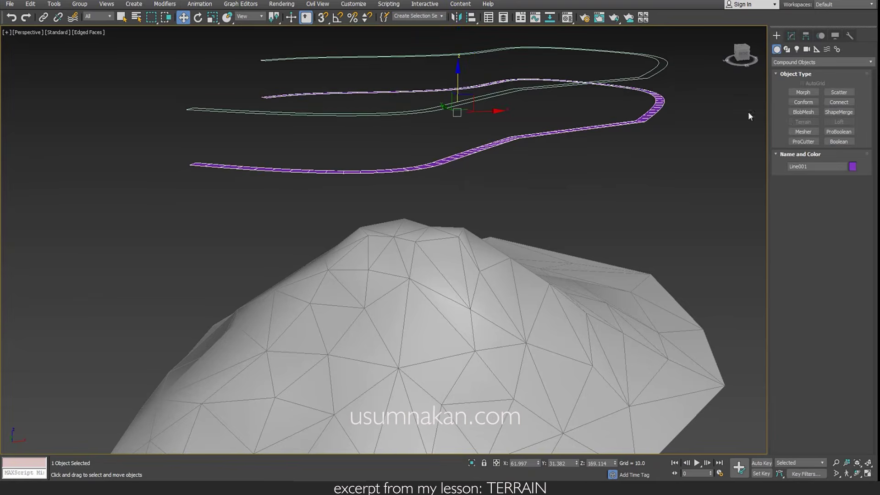
pyautogui.click(803, 102)
pyautogui.click(821, 204)
pyautogui.click(530, 324)
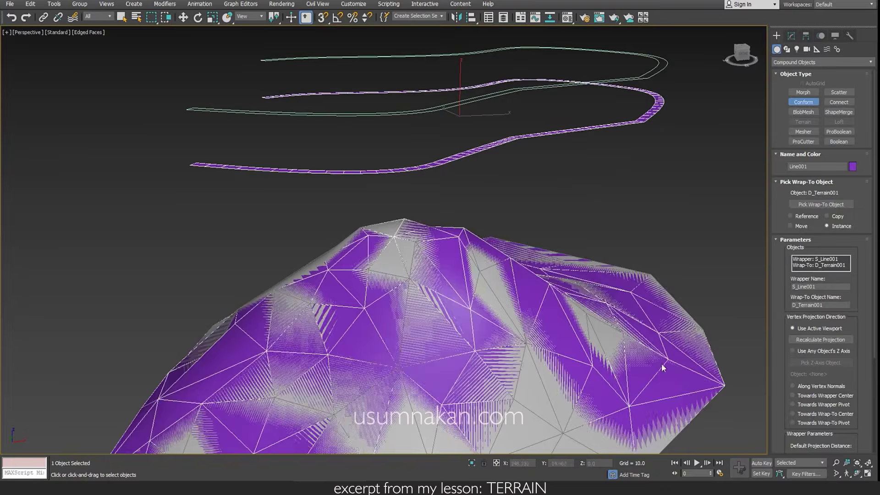
# Project the conformed strip along vertex normals and enable Use Selected Vertices.
pyautogui.click(793, 386)
pyautogui.moveTo(584, 369); pyautogui.dragTo(580, 264, button='middle')
pyautogui.scroll(-5, 810, 390)
pyautogui.click(794, 387)
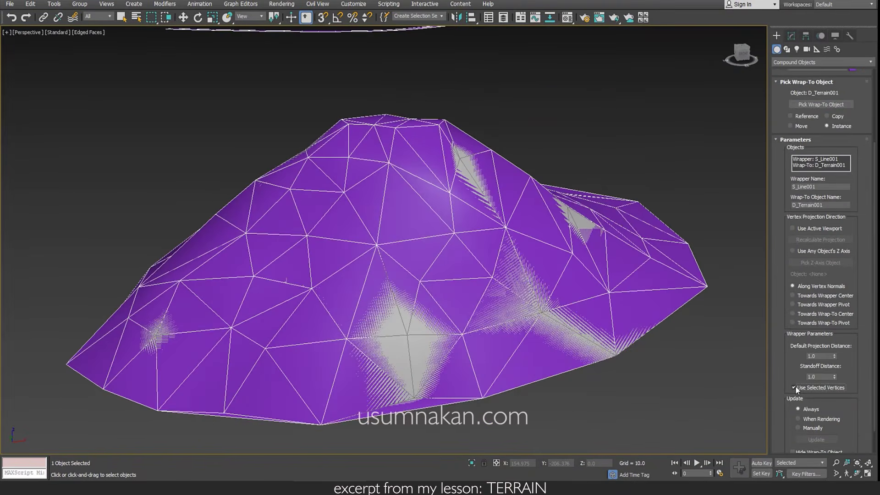
pyautogui.moveTo(623, 212); pyautogui.dragTo(624, 285, button='middle')
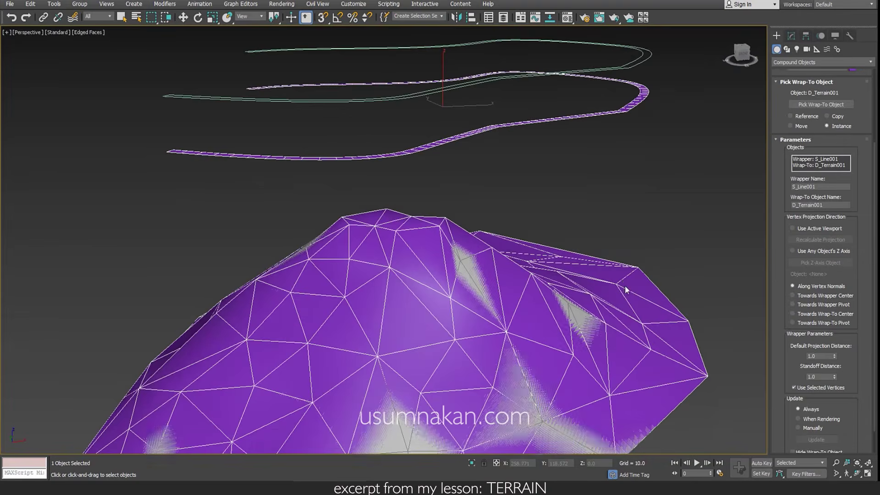
pyautogui.scroll(-3, 625, 285)
pyautogui.press('w')
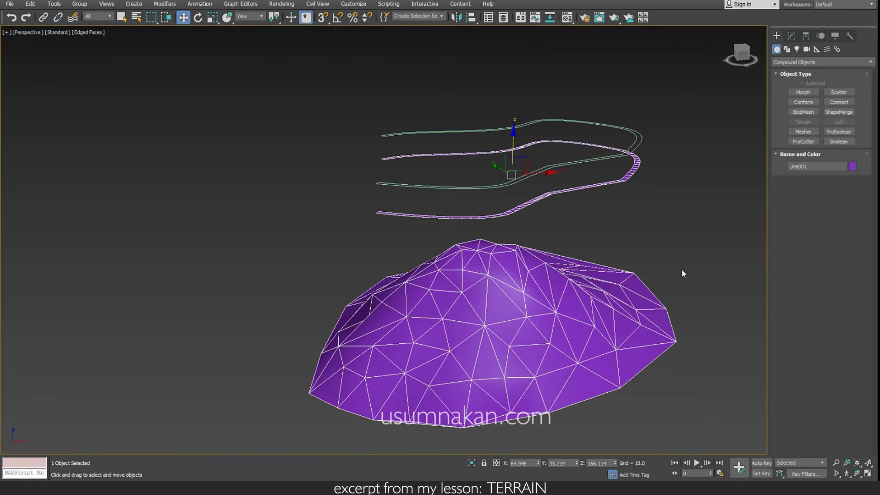
# Reselect the purple road strip and apply Conform with the terrain as an Instance wrap-to object.
pyautogui.click(793, 36)
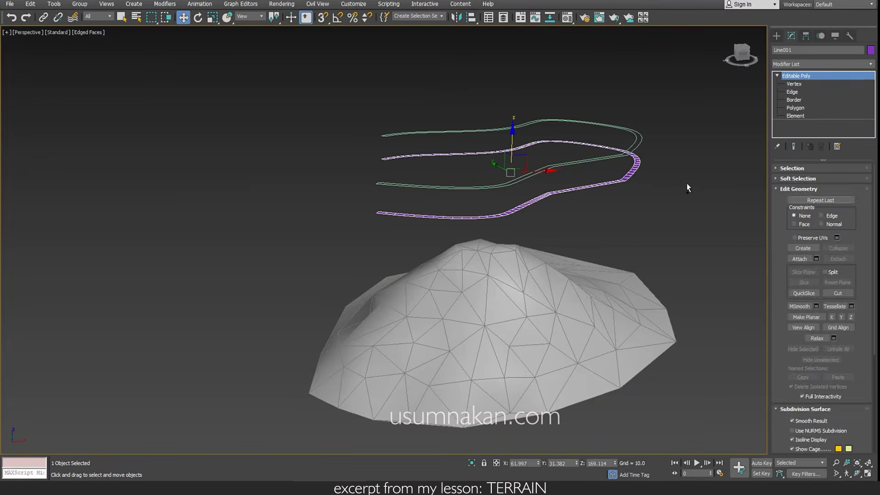
pyautogui.click(640, 198)
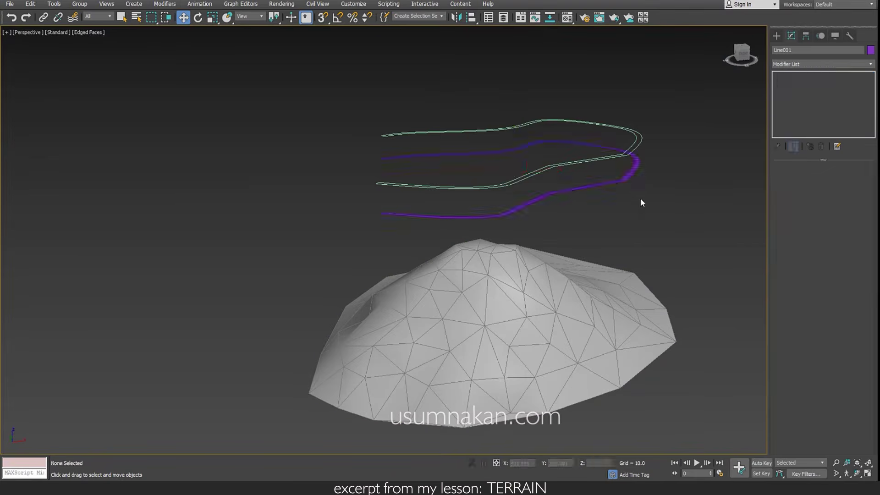
pyautogui.click(626, 176)
pyautogui.click(777, 36)
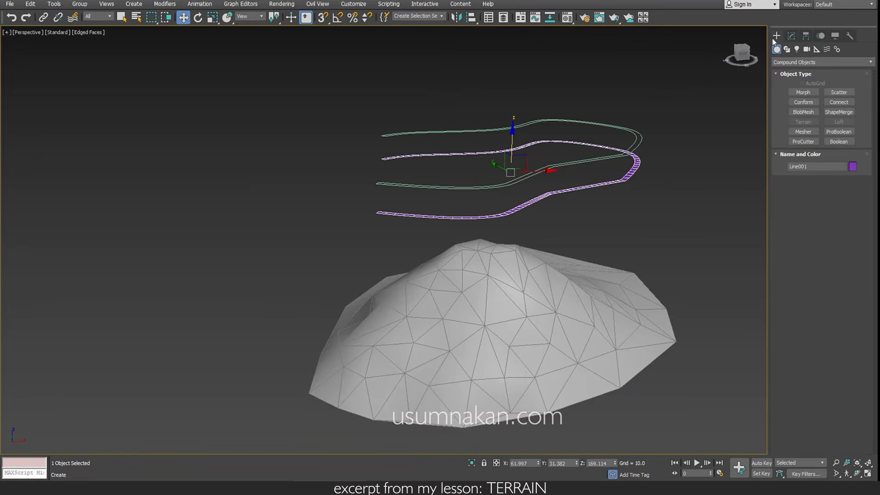
pyautogui.click(801, 102)
pyautogui.click(819, 205)
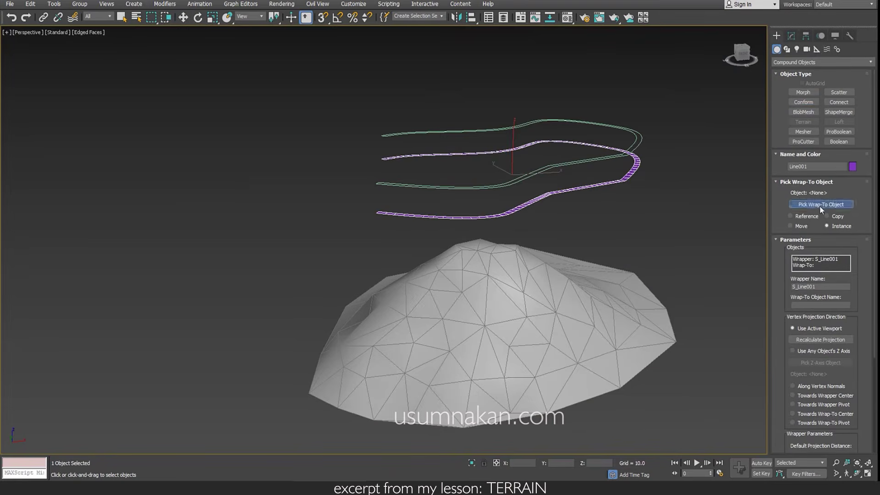
pyautogui.click(585, 308)
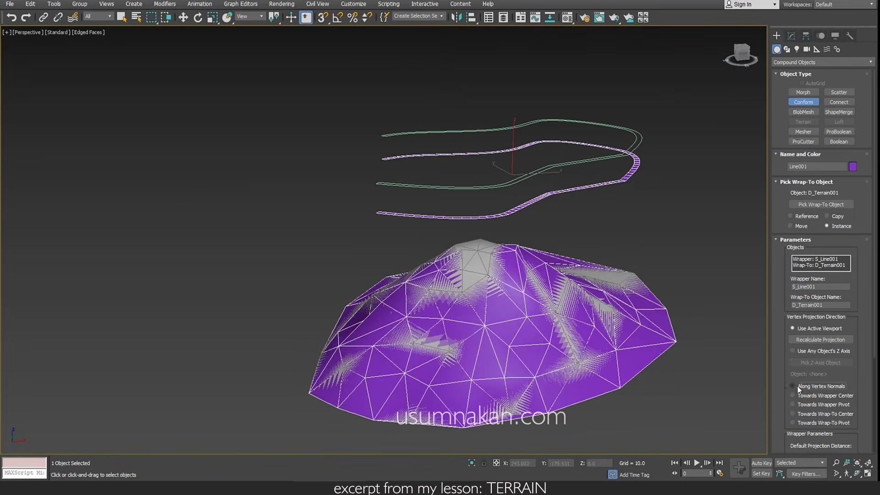
# Set the Conform projection to Along Vertex Normals, hide the wrap-to object, and finish the command.
pyautogui.click(793, 386)
pyautogui.scroll(-3, 807, 395)
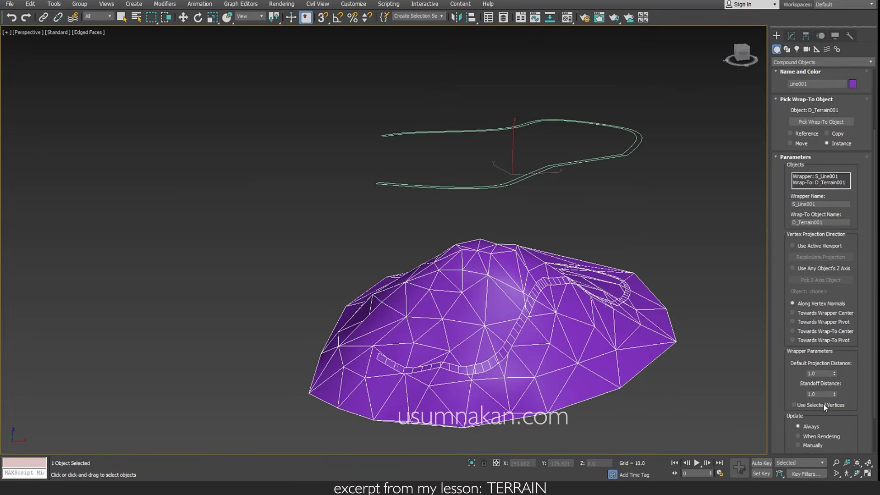
pyautogui.scroll(-2, 807, 404)
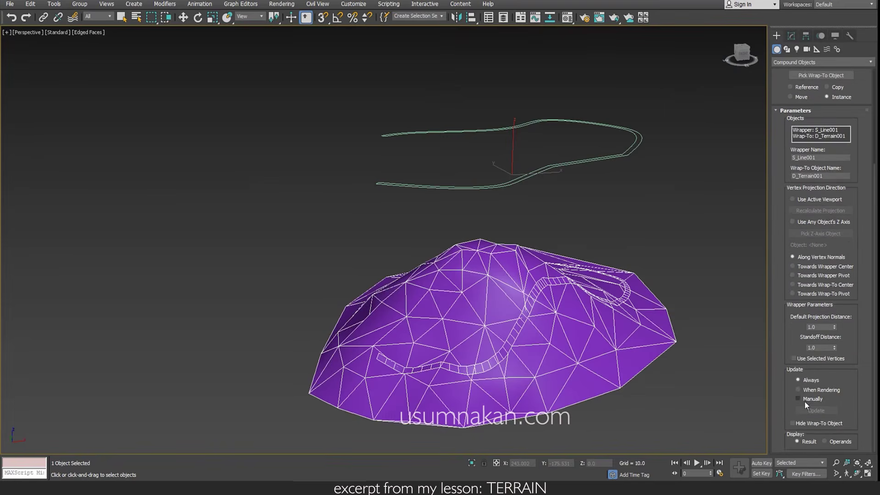
pyautogui.click(799, 425)
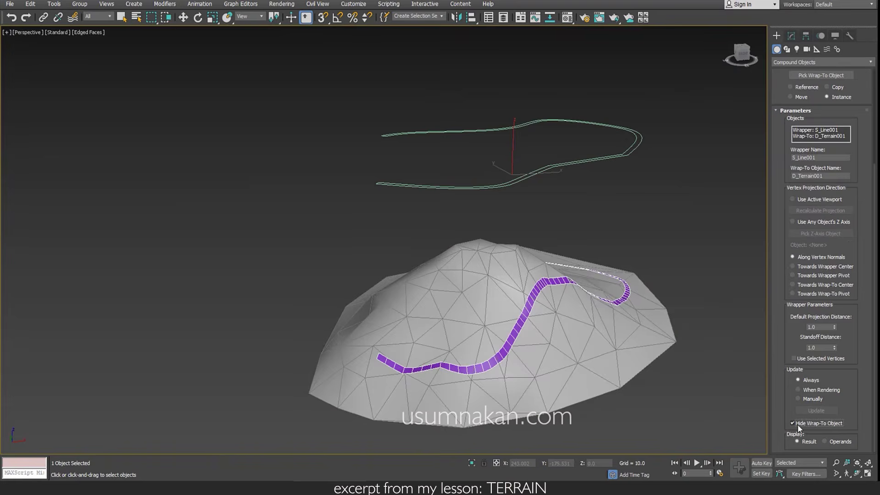
pyautogui.press('w')
pyautogui.click(683, 312)
pyautogui.moveTo(593, 328); pyautogui.dragTo(521, 304, button='middle')
pyautogui.scroll(3, 508, 292)
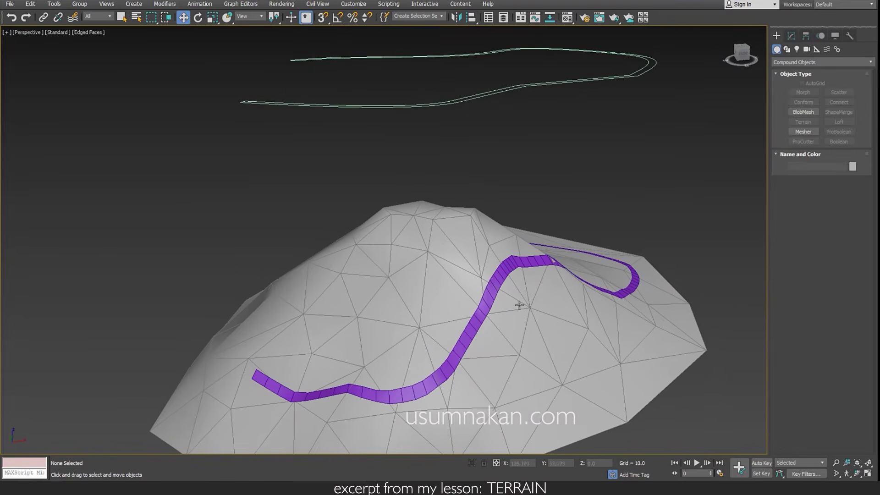
# Apply ShapeMerge to the terrain, picking the raised border outline Shape001 as an Instance.
pyautogui.click(457, 218)
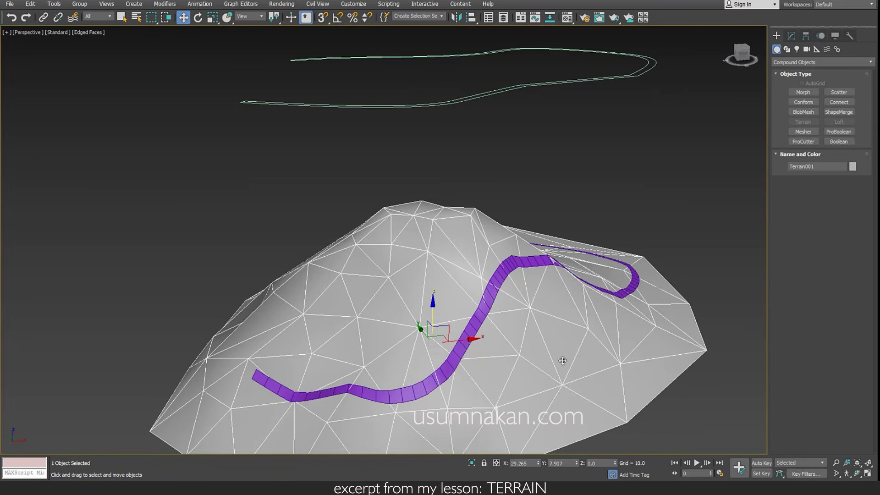
pyautogui.moveTo(651, 334); pyautogui.dragTo(642, 332, button='middle')
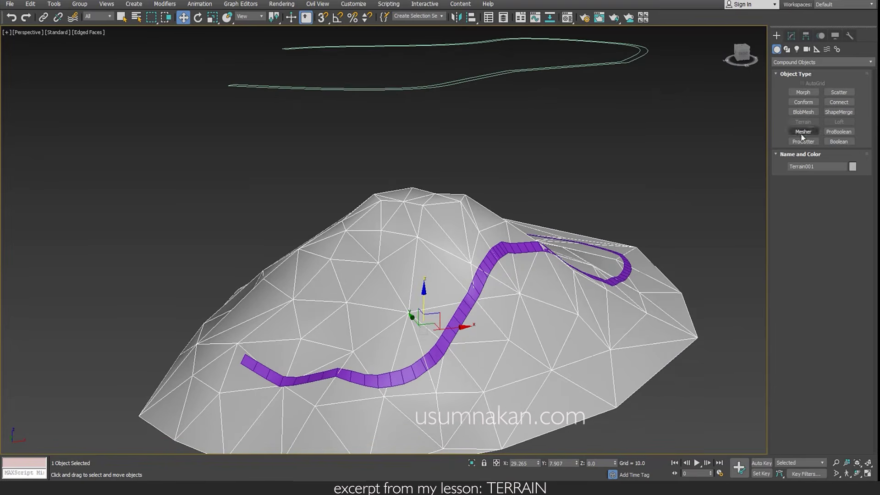
pyautogui.click(840, 113)
pyautogui.click(831, 196)
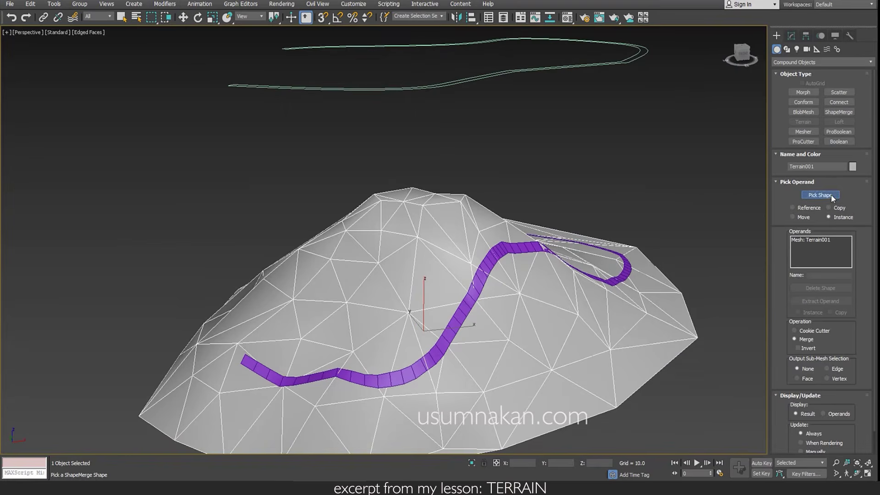
pyautogui.click(630, 62)
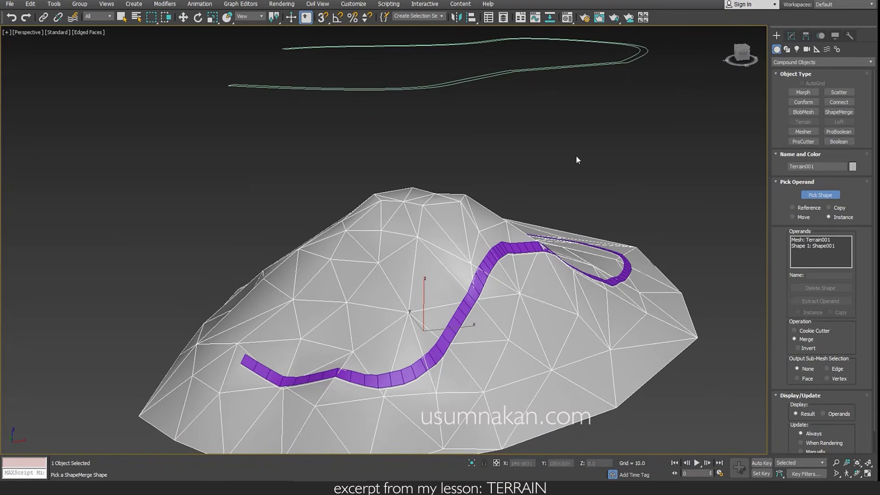
# Set the ShapeMerge operation to Cookie Cutter to cut the road outline out of the terrain.
pyautogui.scroll(6, 523, 255)
pyautogui.moveTo(557, 290); pyautogui.dragTo(595, 134, button='middle')
pyautogui.moveTo(426, 325); pyautogui.dragTo(553, 136, button='middle')
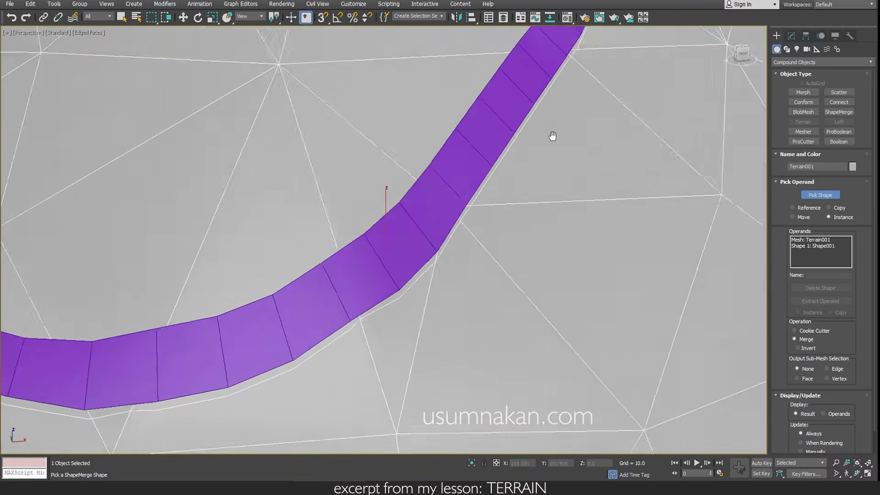
pyautogui.moveTo(262, 308); pyautogui.dragTo(621, 243, button='middle')
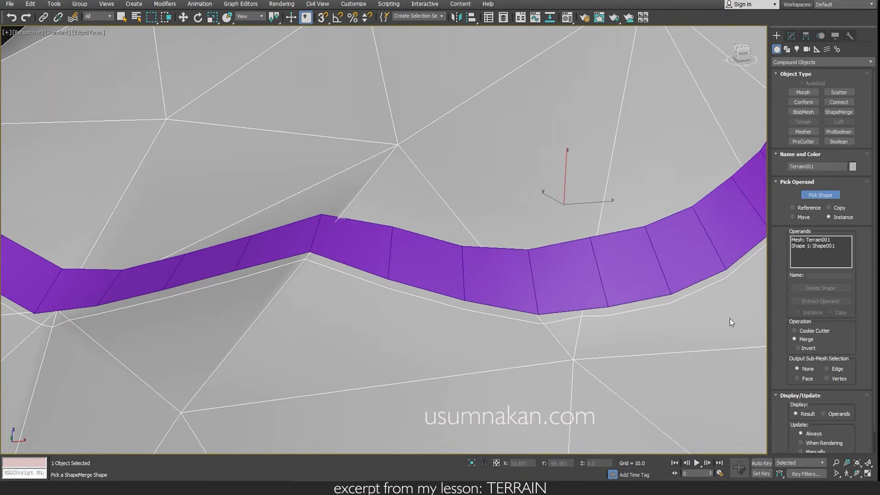
pyautogui.click(810, 332)
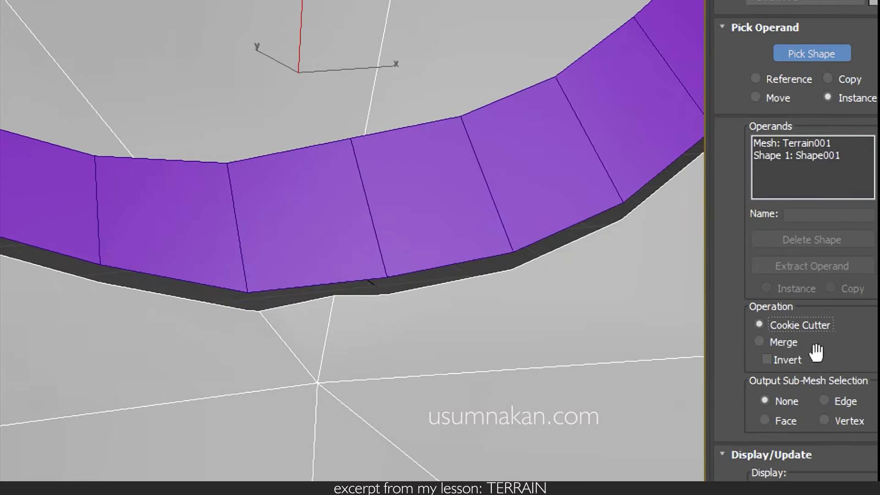
pyautogui.click(807, 340)
pyautogui.click(792, 326)
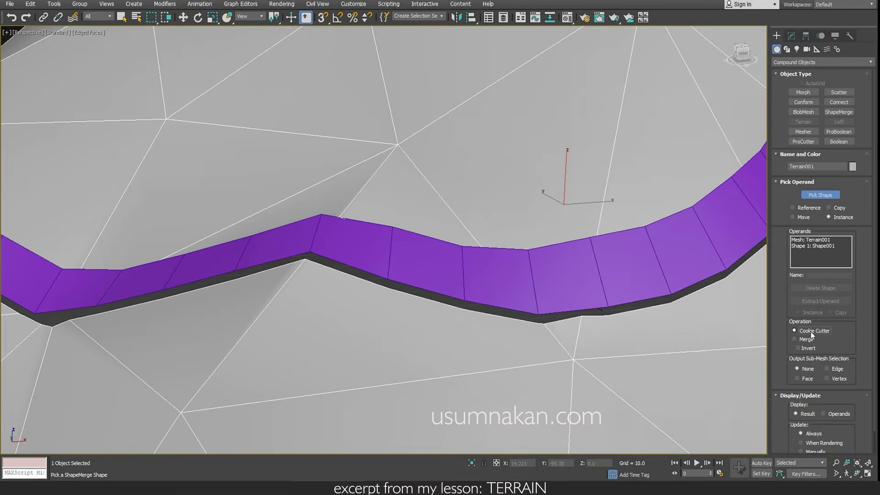
pyautogui.moveTo(638, 307); pyautogui.dragTo(487, 340, button='middle')
pyautogui.scroll(-5, 487, 340)
pyautogui.rightClick(715, 186)
# Select the cut terrain and convert it to an Editable Poly.
pyautogui.scroll(-5, 715, 186)
pyautogui.moveTo(715, 186); pyautogui.dragTo(635, 176, button='middle')
pyautogui.rightClick(682, 160)
pyautogui.click(633, 168)
pyautogui.click(539, 186)
pyautogui.scroll(3, 539, 186)
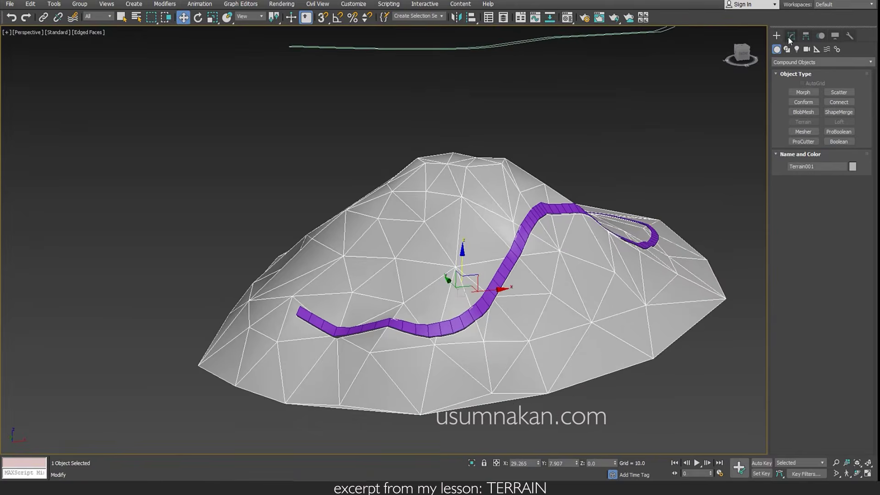
pyautogui.click(791, 36)
pyautogui.rightClick(806, 77)
pyautogui.click(825, 149)
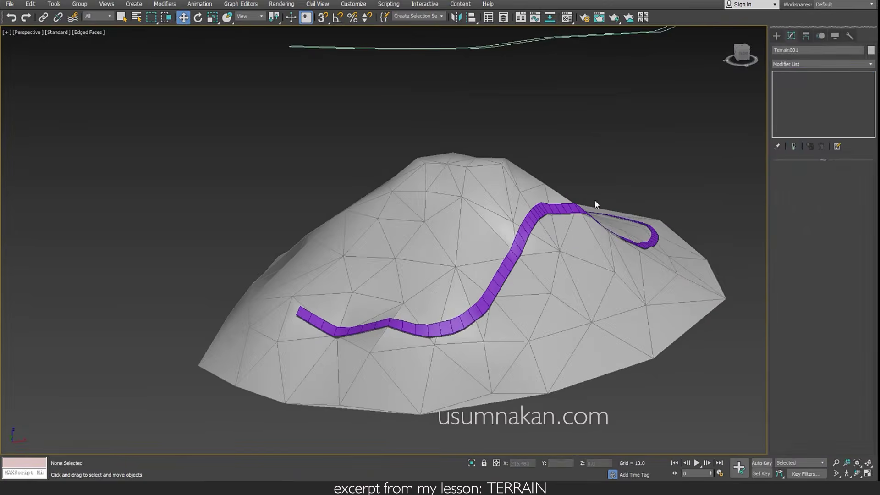
# Convert the conformed purple road strip to an Editable Poly.
pyautogui.click(557, 209)
pyautogui.rightClick(796, 78)
pyautogui.click(812, 146)
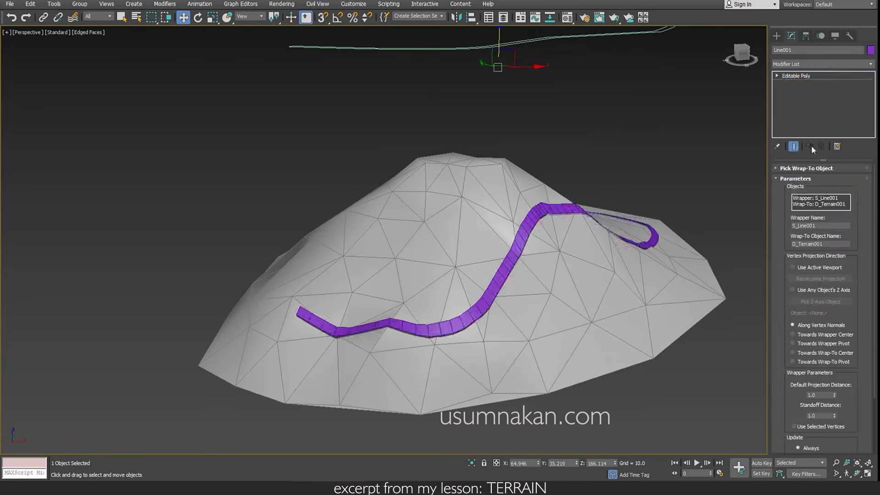
# Open the Move Transform Type-In beside the road strip and enter Vertex sub-object level on its Editable Poly.
pyautogui.scroll(4, 548, 209)
pyautogui.rightClick(323, 21)
pyautogui.click(495, 172)
pyautogui.rightClick(183, 17)
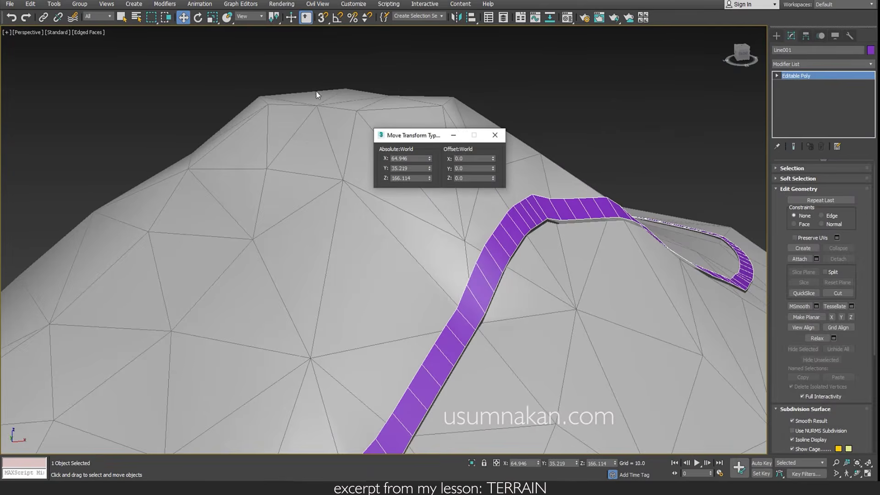
pyautogui.moveTo(409, 135); pyautogui.dragTo(516, 62)
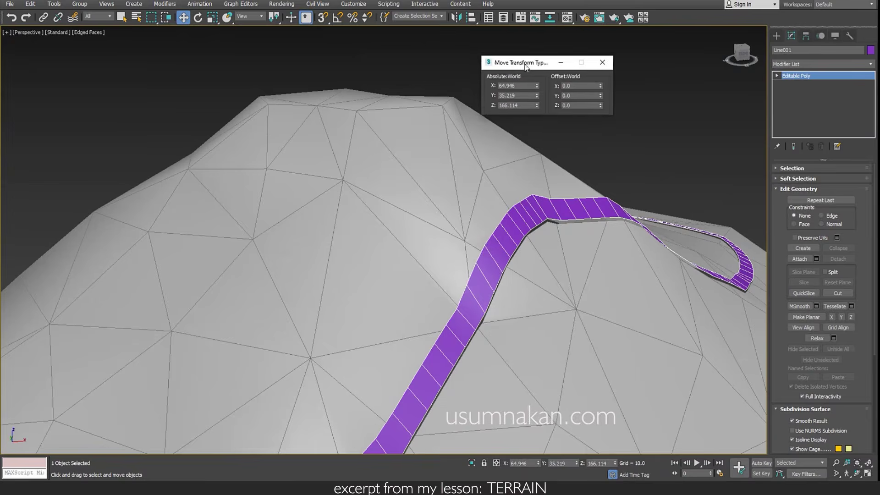
pyautogui.moveTo(594, 208); pyautogui.dragTo(559, 196, button='middle')
pyautogui.moveTo(423, 307); pyautogui.dragTo(431, 288, button='middle')
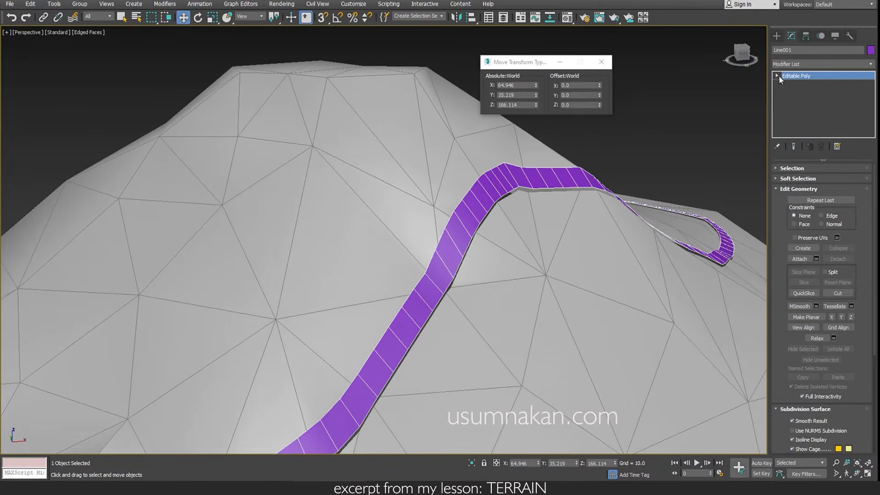
pyautogui.click(778, 75)
pyautogui.click(794, 84)
# Level a downhill-side road vertex midway up the climb with its uphill-side partner at absolute Z 63.044.
pyautogui.click(424, 273)
pyautogui.moveTo(516, 105); pyautogui.dragTo(510, 108)
pyautogui.click(440, 294)
pyautogui.doubleClick(497, 106)
pyautogui.write('63.044')
pyautogui.press('Return')
# Copy the Z of the next uphill-side vertex down the road onto its downhill-side partner, setting it to 60.355.
pyautogui.click(413, 286)
pyautogui.doubleClick(511, 106)
pyautogui.hotkey('ctrl', 'c')
pyautogui.click(433, 313)
pyautogui.doubleClick(510, 105)
pyautogui.hotkey('ctrl', 'v')
pyautogui.press('Return')
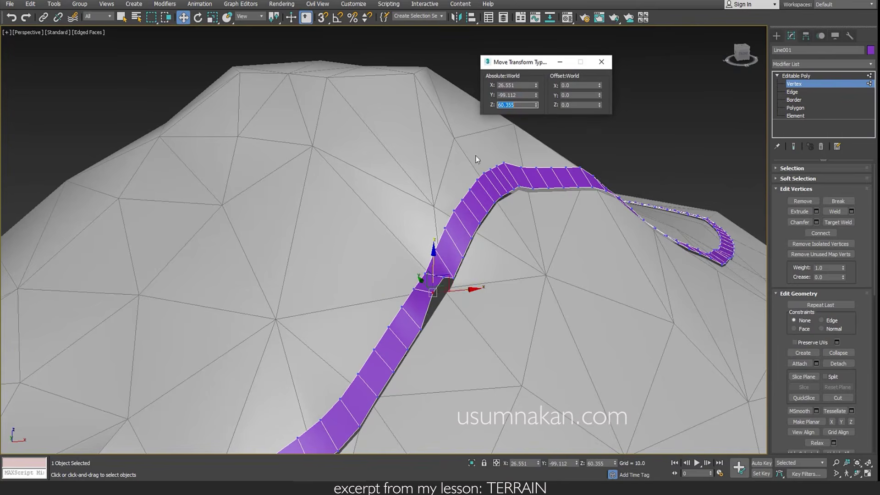
# Set the following downhill-side vertex down the road to absolute Z 57.188, matching its uphill-side partner.
pyautogui.scroll(5, 431, 288)
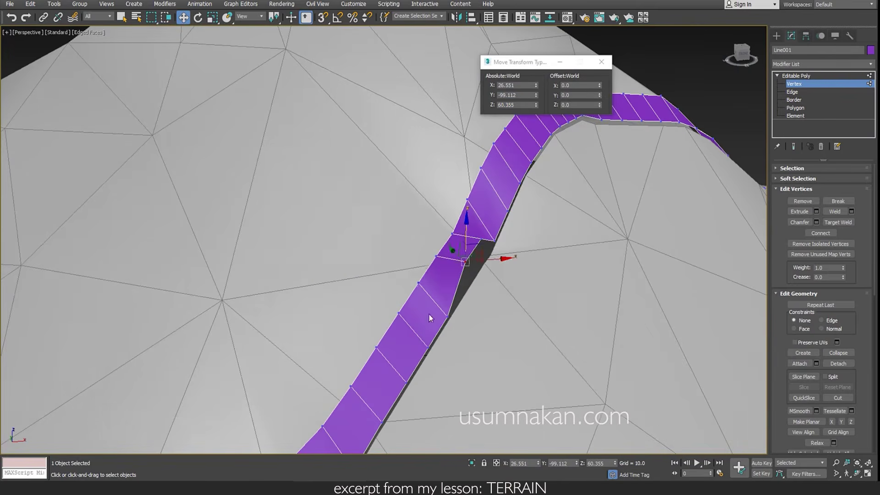
pyautogui.click(419, 282)
pyautogui.doubleClick(511, 105)
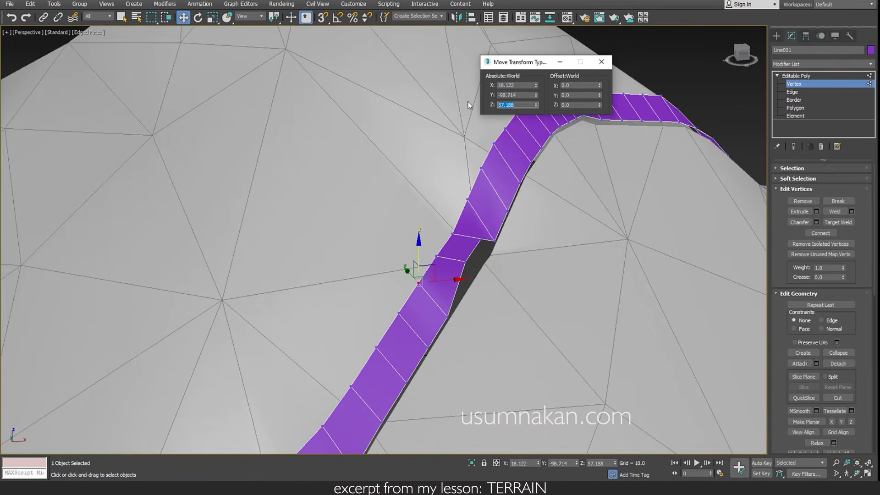
pyautogui.click(448, 315)
pyautogui.doubleClick(505, 105)
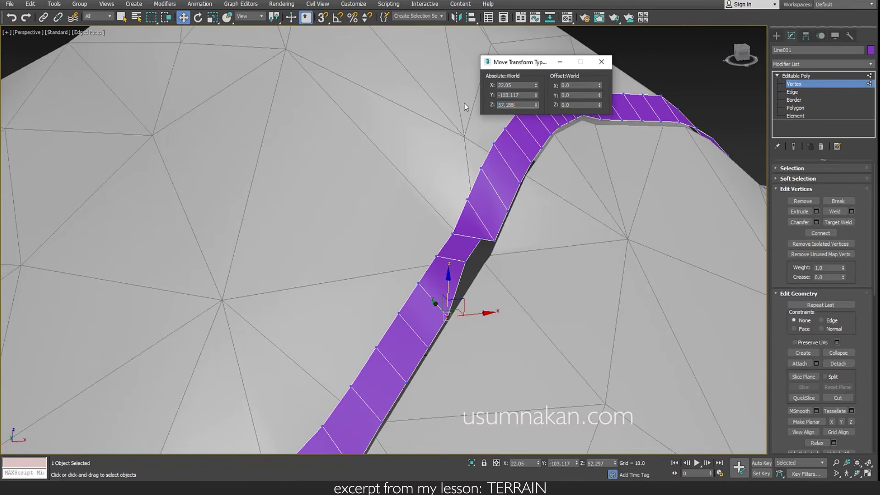
pyautogui.write('57.188')
pyautogui.press('Return')
# Set the downhill-side vertex just above the leveled section to absolute Z 68.21, matching its uphill-side partner.
pyautogui.click(469, 200)
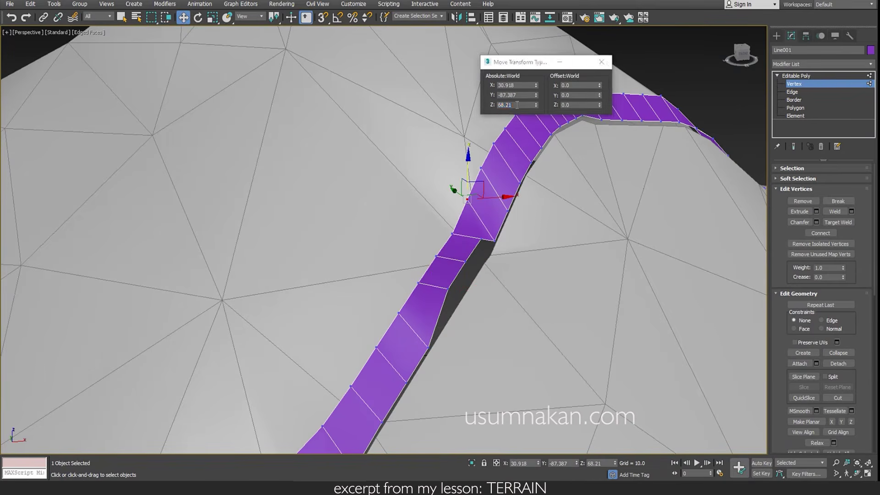
pyautogui.click(494, 238)
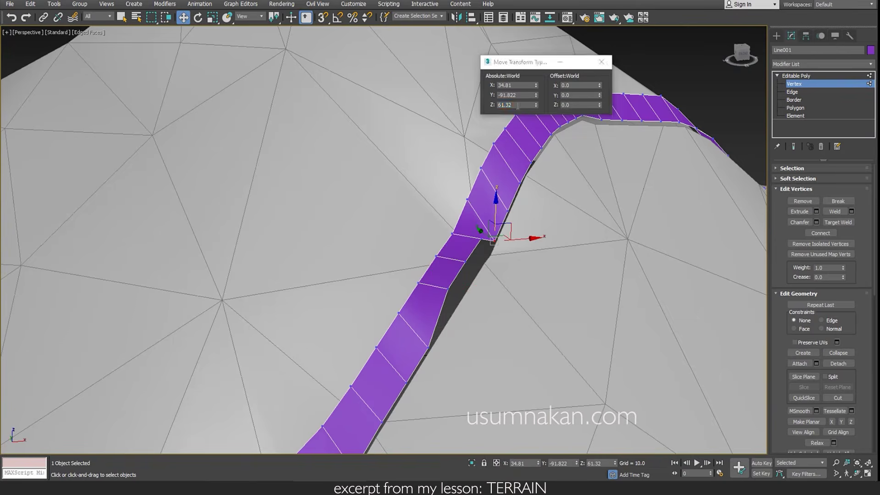
pyautogui.write('68.21')
pyautogui.press('Return')
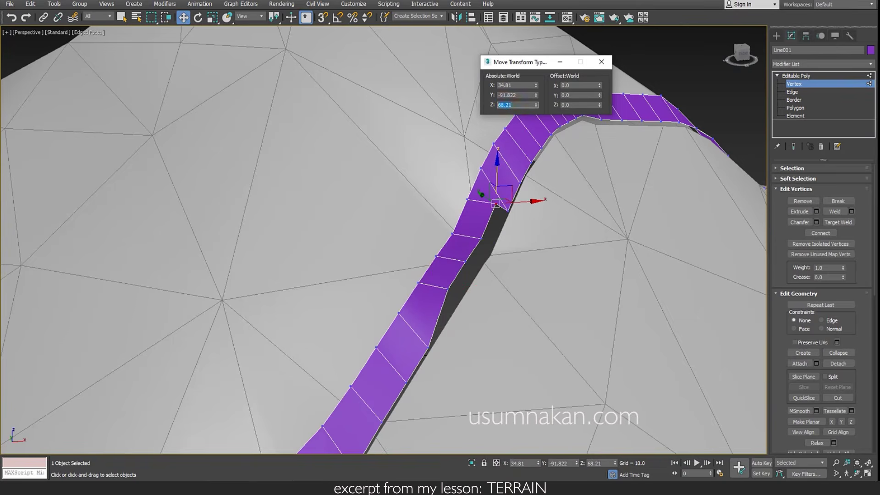
# Set the downhill-side vertex just below the leveled section to absolute Z 53.762, matching its uphill-side partner.
pyautogui.scroll(-3, 852, 290)
pyautogui.scroll(3, 860, 220)
pyautogui.keyDown('alt'); pyautogui.moveTo(493, 305); pyautogui.dragTo(312, 315, button='middle'); pyautogui.keyUp('alt')
pyautogui.click(376, 297)
pyautogui.click(398, 331)
pyautogui.doubleClick(511, 104)
pyautogui.write('53.762')
pyautogui.press('Return')
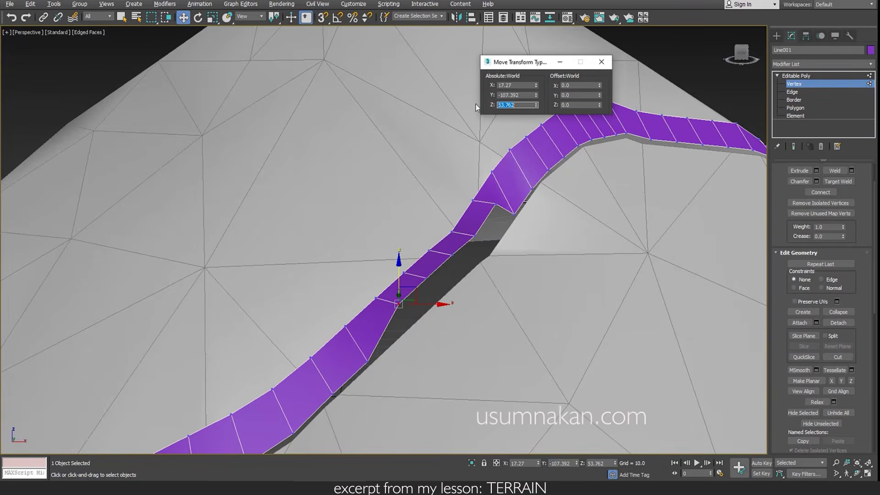
# Copy the Z of the next uphill-side vertex up the road onto its downhill-side partner to level that cross-section.
pyautogui.click(492, 172)
pyautogui.moveTo(515, 106); pyautogui.dragTo(478, 108)
pyautogui.hotkey('ctrl', 'c')
pyautogui.click(513, 210)
pyautogui.hotkey('ctrl', 'v')
pyautogui.press('Return')
# Try to give the next downhill-side vertex up the road a Z of 76.881, and undo the change.
pyautogui.click(508, 148)
pyautogui.click(532, 187)
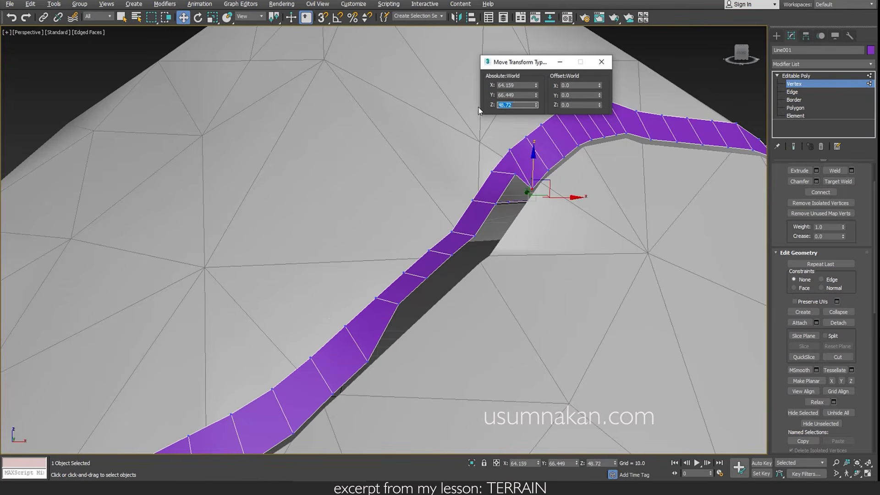
pyautogui.hotkey('ctrl', 'v')
pyautogui.press('Return')
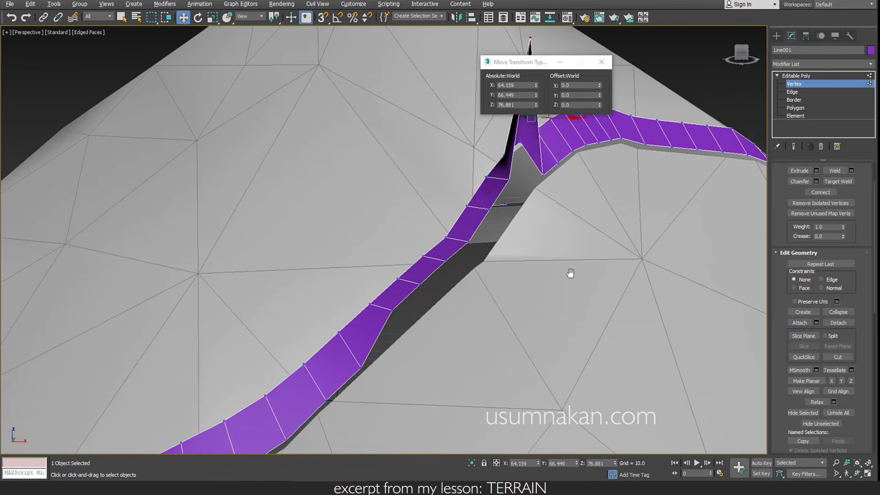
pyautogui.hotkey('ctrl', 'z')
pyautogui.hotkey('ctrl', 'z')
# Level that downhill-side vertex with its uphill-side partner at absolute Z 76.881.
pyautogui.moveTo(524, 105); pyautogui.dragTo(484, 106)
pyautogui.click(526, 193)
pyautogui.press('Return')
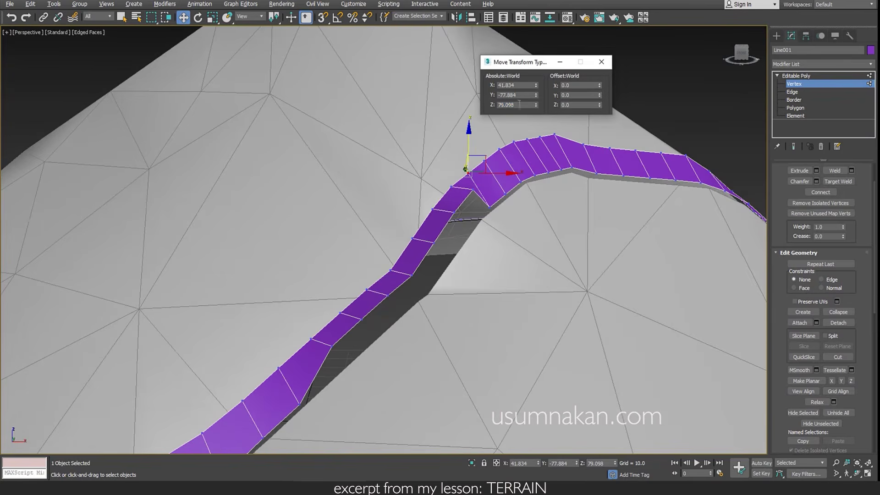
# Level the next downhill-side vertex up the road with its uphill-side partner at absolute Z 79.098.
pyautogui.moveTo(520, 104); pyautogui.dragTo(475, 107)
pyautogui.click(488, 203)
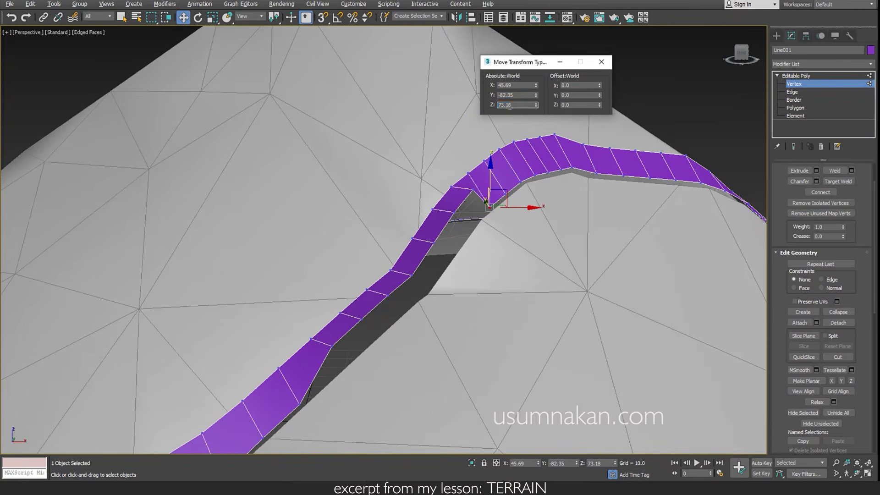
pyautogui.write('80')
pyautogui.press('Return')
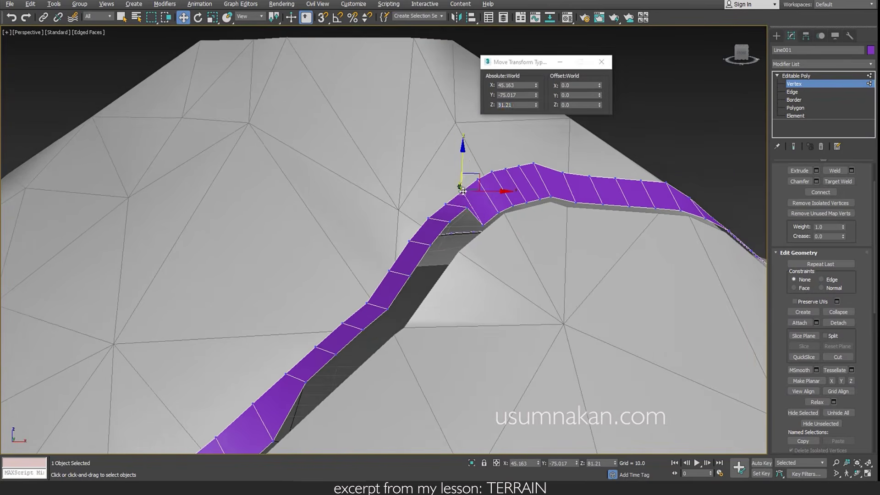
# Set the next two downhill-side vertices up the road to absolute Z 81.21 and 83.235, matching their uphill-side partners.
pyautogui.moveTo(525, 104); pyautogui.dragTo(493, 107)
pyautogui.click(483, 223)
pyautogui.write('81.21')
pyautogui.press('Return')
pyautogui.click(477, 179)
pyautogui.click(499, 212)
pyautogui.write('83.235')
pyautogui.press('Return')
# Level the downhill-side vertex at the start of the upper bend with its uphill-side partner at absolute Z 84.428.
pyautogui.click(490, 173)
pyautogui.click(490, 167)
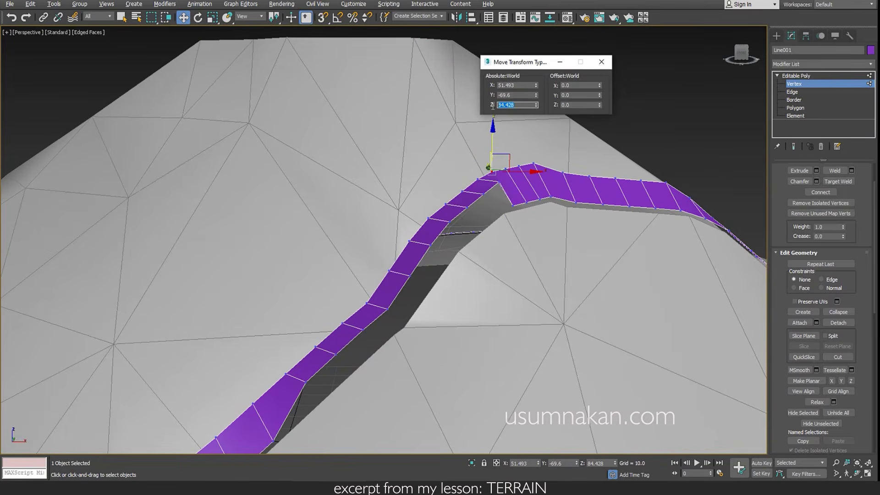
pyautogui.click(510, 203)
pyautogui.click(515, 106)
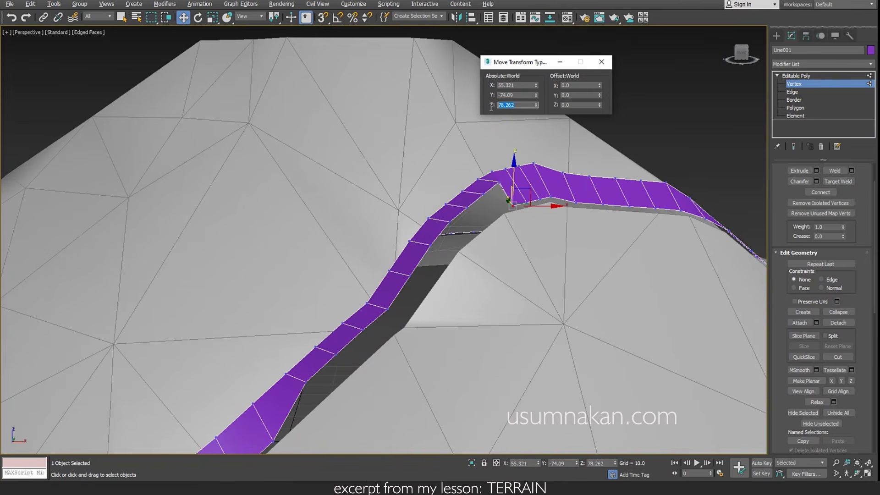
pyautogui.keyDown('alt'); pyautogui.moveTo(515, 249); pyautogui.dragTo(495, 244, button='middle'); pyautogui.keyUp('alt')
pyautogui.click(504, 170)
pyautogui.moveTo(518, 106); pyautogui.dragTo(483, 105)
pyautogui.click(513, 205)
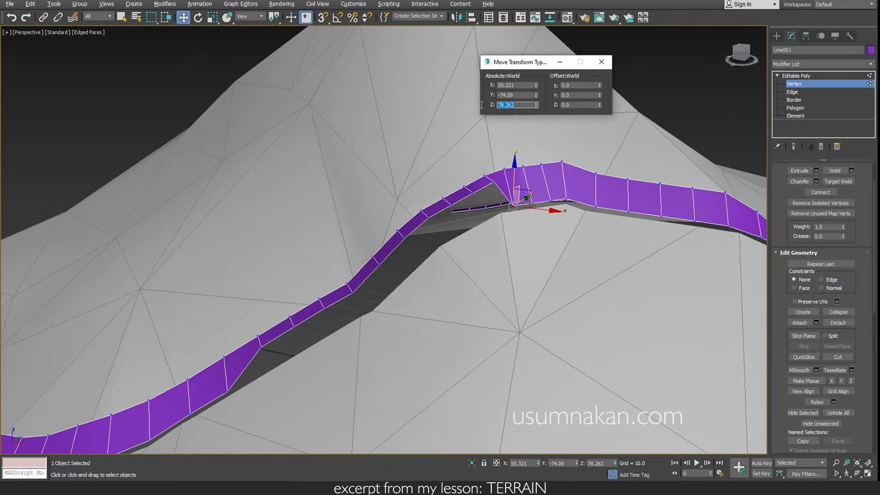
# Level the next two downhill-side vertices in the upper bend with their uphill-side partners, the second at Z 85.044.
pyautogui.click(523, 168)
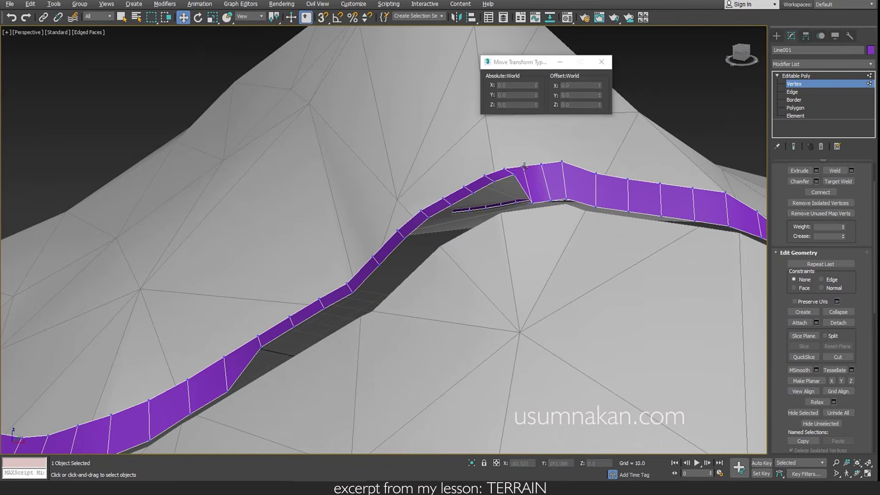
pyautogui.moveTo(520, 104); pyautogui.dragTo(479, 108)
pyautogui.click(531, 201)
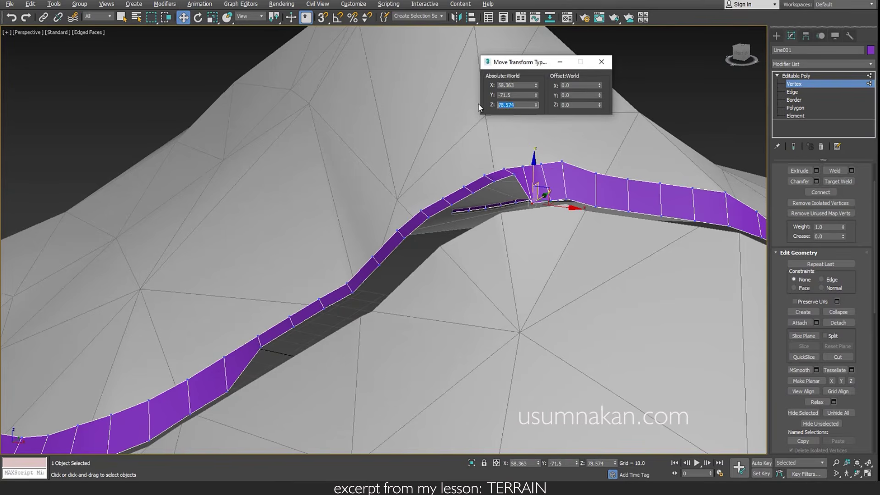
pyautogui.click(541, 165)
pyautogui.moveTo(523, 105); pyautogui.dragTo(467, 102)
pyautogui.click(554, 200)
pyautogui.write('85.044')
pyautogui.press('Return')
# Set the downhill-side vertex at the crest of the bend to absolute Z 85.385, matching its uphill-side partner.
pyautogui.click(561, 163)
pyautogui.click(564, 200)
pyautogui.moveTo(523, 105); pyautogui.dragTo(467, 110)
pyautogui.write('85.385')
pyautogui.press('Return')
# Set the first downhill-side vertex past the crest to absolute Z 83.187, matching its uphill-side partner.
pyautogui.click(620, 165)
pyautogui.click(596, 173)
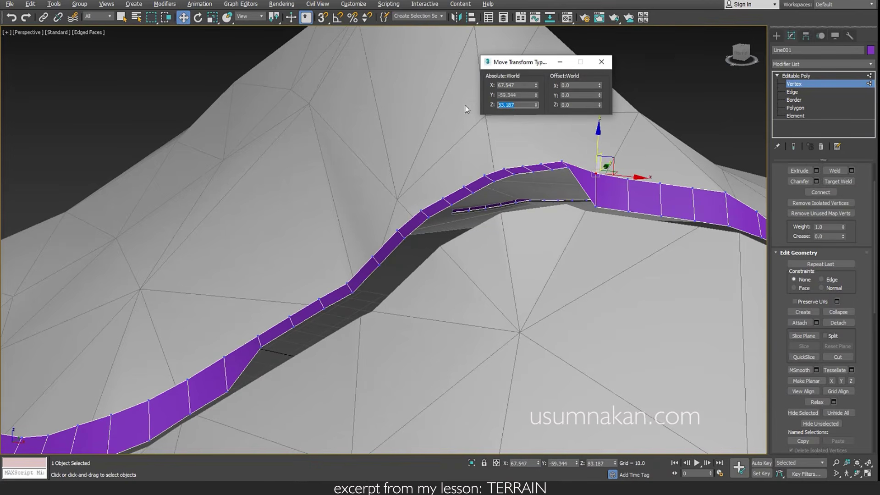
pyautogui.click(596, 204)
pyautogui.moveTo(523, 105); pyautogui.dragTo(475, 103)
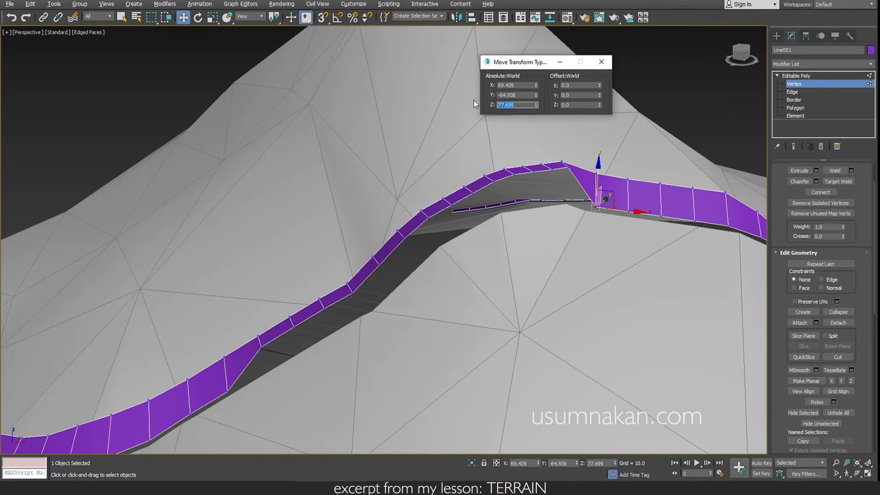
pyautogui.write('83.187')
pyautogui.press('Return')
# Copy the Z of the second uphill-side vertex past the crest onto its downhill-side partner, setting it to 82.242.
pyautogui.moveTo(500, 288)
pyautogui.keyDown('alt'); pyautogui.mouseDown(button='middle')
pyautogui.moveTo(534, 274)
pyautogui.moveTo(528, 289)
pyautogui.moveTo(548, 279)
pyautogui.moveTo(490, 285)
pyautogui.moveTo(469, 299)
pyautogui.moveTo(495, 280)
pyautogui.mouseUp(button='middle'); pyautogui.keyUp('alt')
pyautogui.scroll(5, 605, 249)
pyautogui.click(596, 234)
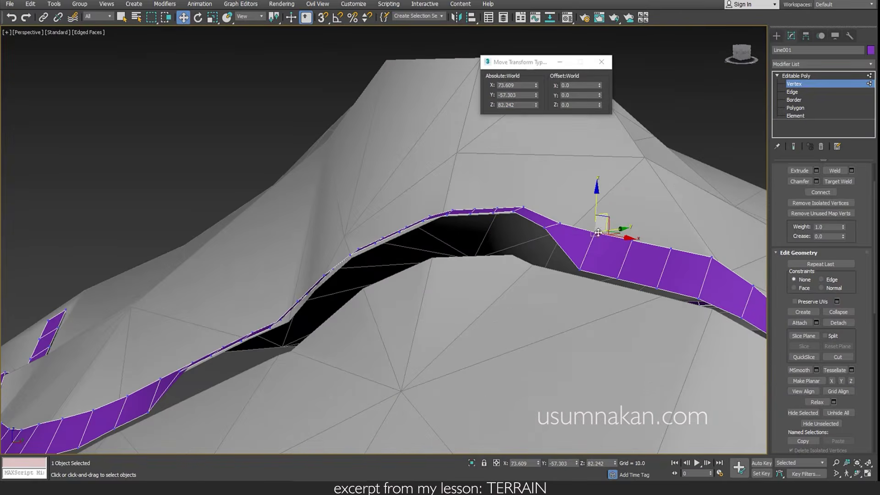
pyautogui.doubleClick(520, 105)
pyautogui.hotkey('ctrl', 'c')
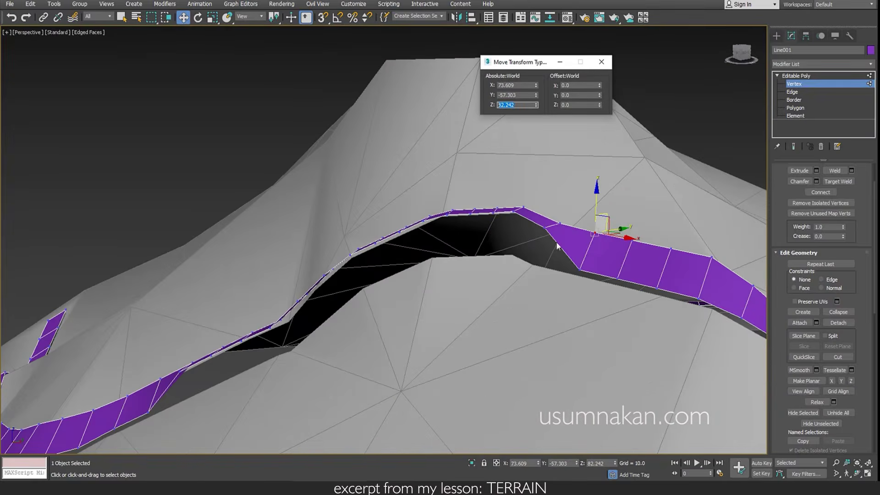
pyautogui.click(582, 269)
pyautogui.moveTo(519, 105); pyautogui.dragTo(480, 103)
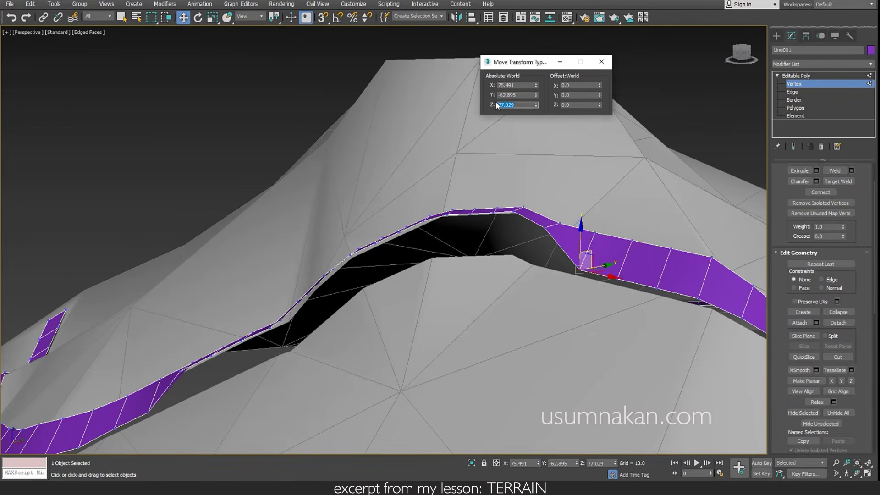
pyautogui.hotkey('ctrl', 'v')
pyautogui.press('Return')
# Level the third downhill-side vertex past the crest with its uphill-side partner at absolute Z 81.572.
pyautogui.click(632, 239)
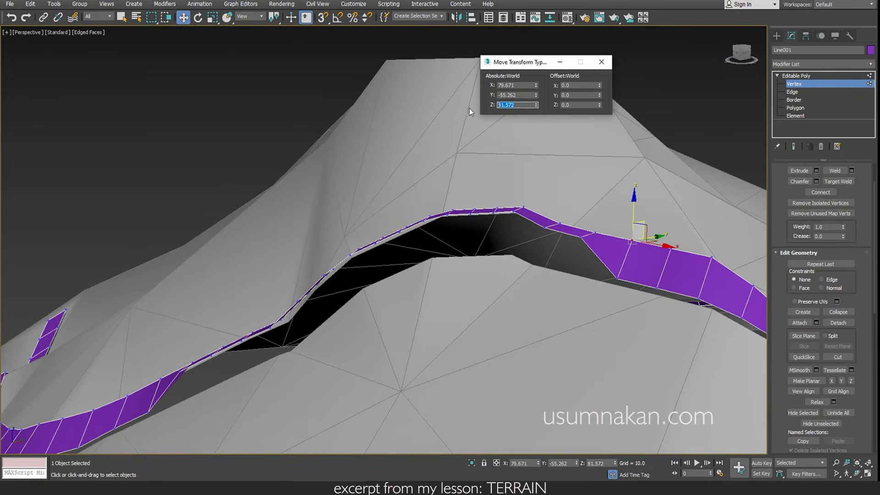
pyautogui.click(618, 277)
pyautogui.moveTo(518, 104); pyautogui.dragTo(466, 114)
pyautogui.hotkey('ctrl', 'v')
pyautogui.press('Return')
# Set the fourth downhill-side vertex past the crest to absolute Z 80.903, matching its uphill-side partner.
pyautogui.click(670, 248)
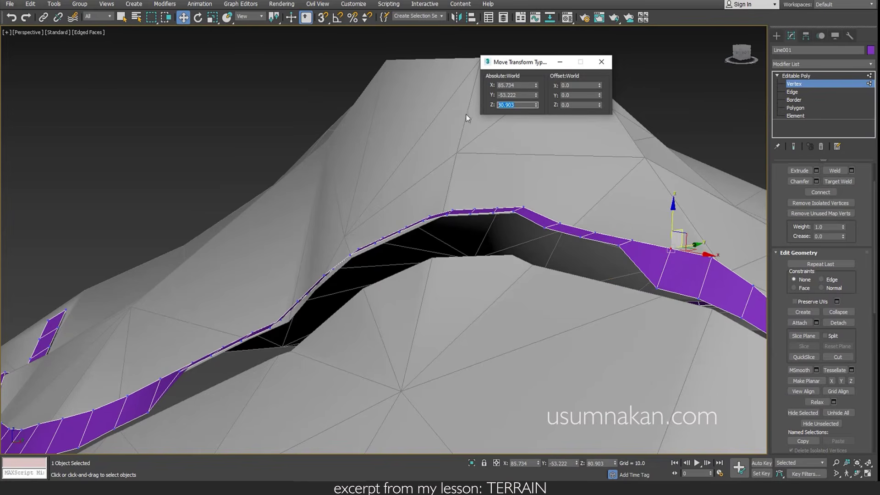
pyautogui.click(661, 284)
pyautogui.moveTo(528, 106); pyautogui.dragTo(472, 115)
pyautogui.write('80.903')
pyautogui.press('Return')
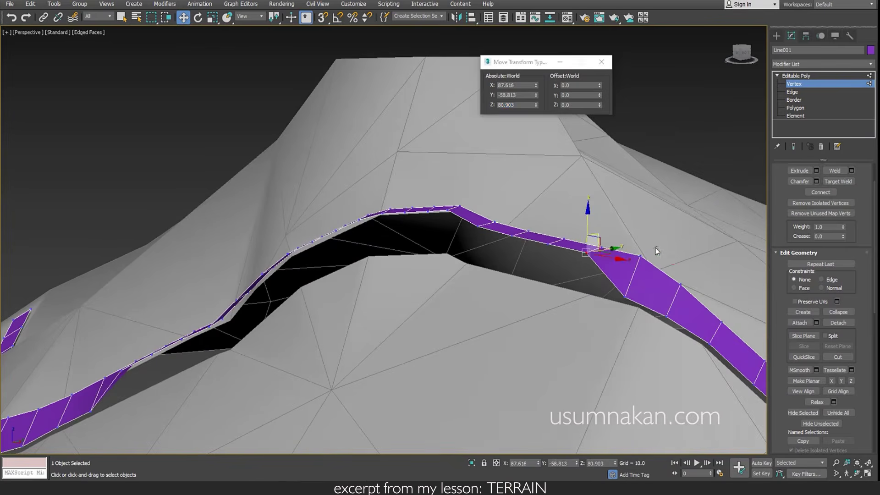
# Set the fifth downhill-side vertex past the crest to absolute Z 80.233, matching its uphill-side partner.
pyautogui.click(655, 251)
pyautogui.moveTo(527, 105); pyautogui.dragTo(463, 108)
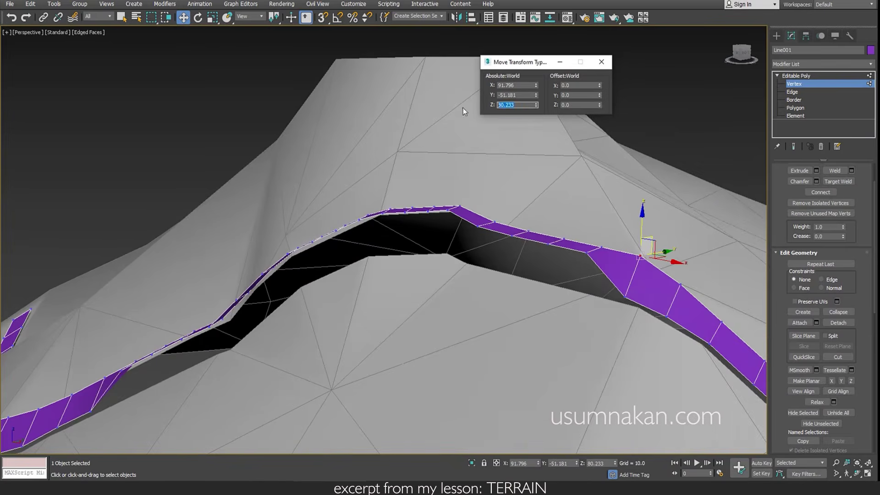
pyautogui.click(626, 296)
pyautogui.moveTo(527, 105); pyautogui.dragTo(456, 114)
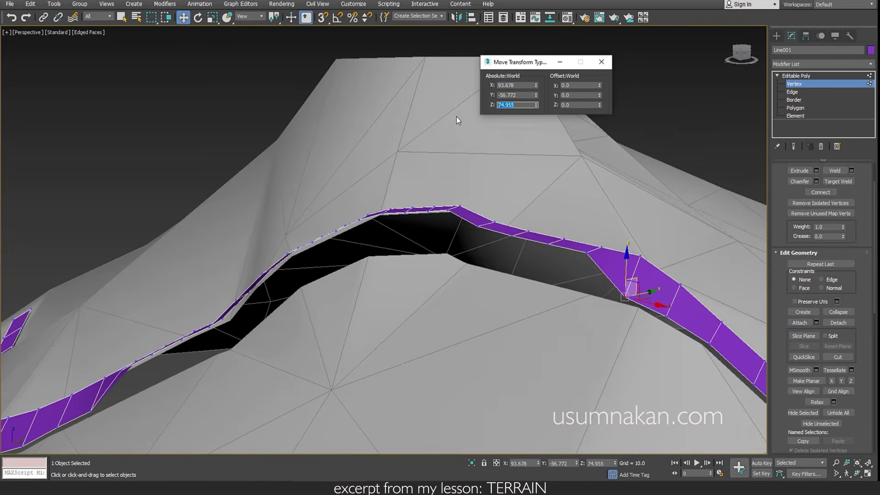
pyautogui.write('80.233')
pyautogui.press('Return')
# Return to the lower end of the leveled section and match the next downhill-side vertex's Z to its uphill-side partner.
pyautogui.keyDown('alt'); pyautogui.moveTo(458, 193); pyautogui.dragTo(584, 318, button='middle'); pyautogui.keyUp('alt')
pyautogui.scroll(3, 527, 345)
pyautogui.click(456, 296)
pyautogui.moveTo(527, 105); pyautogui.dragTo(466, 112)
pyautogui.click(478, 327)
pyautogui.moveTo(527, 105); pyautogui.dragTo(475, 115)
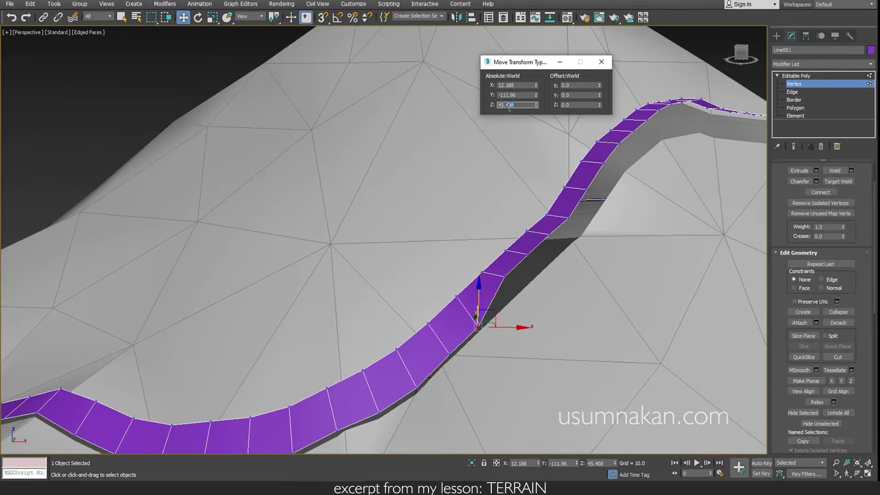
# Set the next downhill-side vertex down the road to absolute Z 46.172, matching its uphill-side partner.
pyautogui.click(427, 322)
pyautogui.click(449, 353)
pyautogui.moveTo(516, 105); pyautogui.dragTo(471, 109)
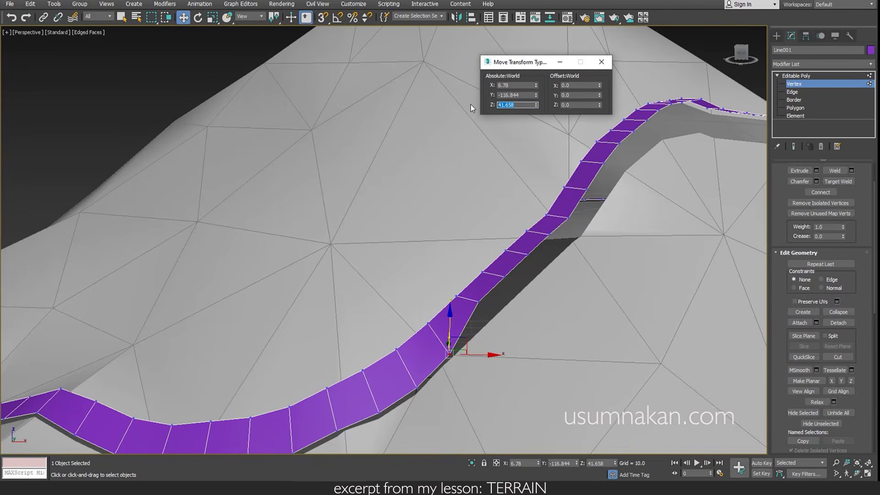
pyautogui.write('46.172')
pyautogui.press('Return')
# Set the following downhill-side vertex down the road to absolute Z 42.708 and close the Move Transform Type-In.
pyautogui.click(397, 349)
pyautogui.moveTo(515, 105); pyautogui.dragTo(469, 106)
pyautogui.click(417, 387)
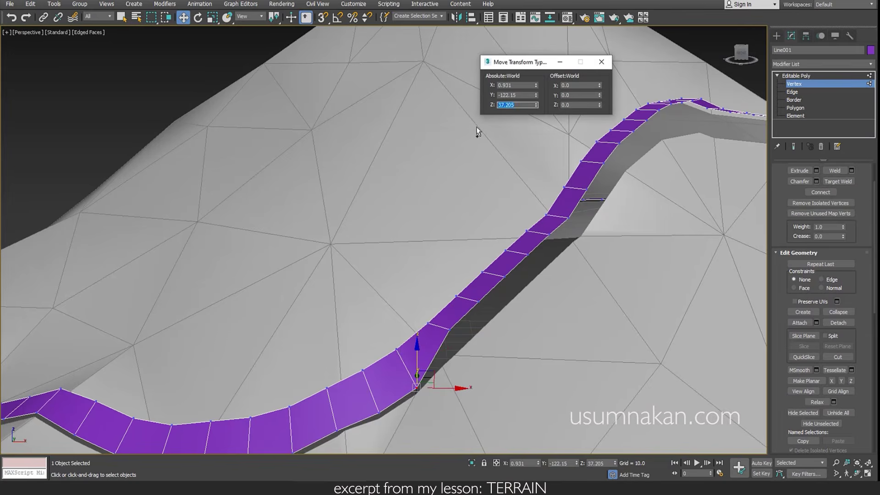
pyautogui.write('42.708')
pyautogui.press('Return')
pyautogui.click(609, 64)
pyautogui.moveTo(678, 211); pyautogui.dragTo(564, 245, button='middle')
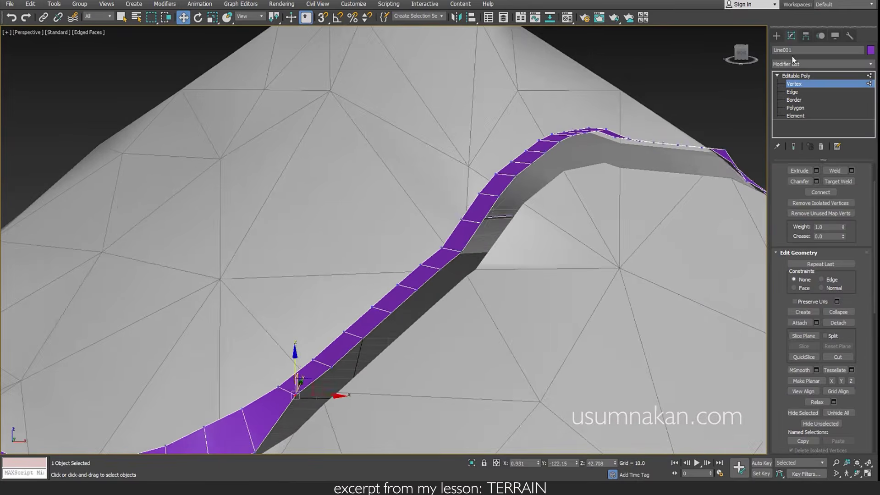
# Leave the road strip's vertex editing, select the terrain mesh and enter its Vertex sub-object level.
pyautogui.click(777, 36)
pyautogui.keyDown('alt'); pyautogui.moveTo(607, 266); pyautogui.dragTo(493, 326, button='middle'); pyautogui.keyUp('alt')
pyautogui.scroll(-5, 651, 280)
pyautogui.click(494, 326)
pyautogui.scroll(3, 450, 275)
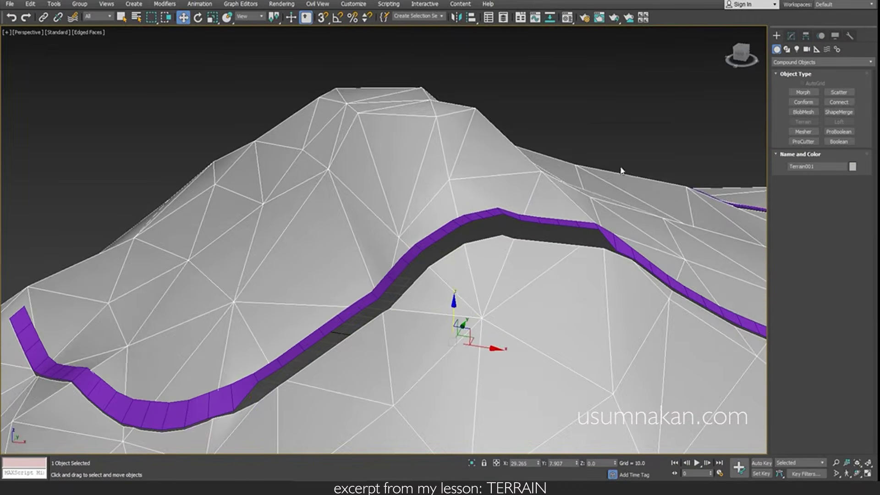
pyautogui.click(791, 36)
pyautogui.click(778, 75)
pyautogui.click(794, 84)
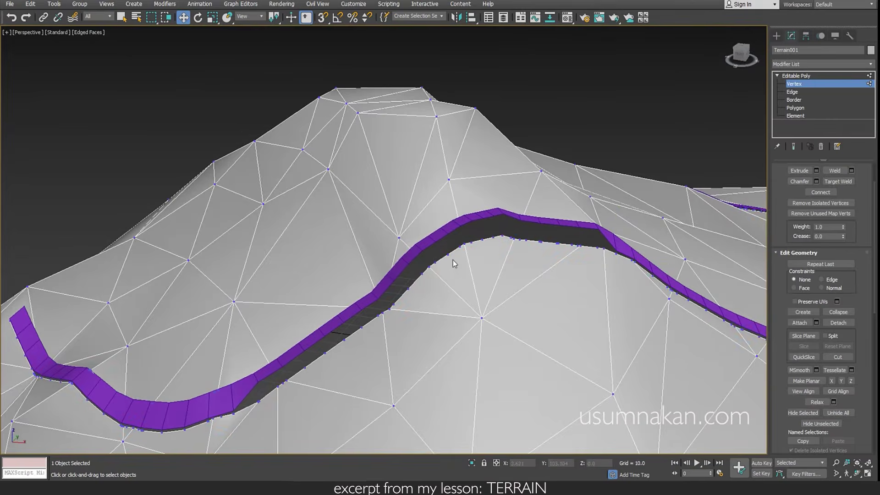
# Configure 3D snapping to snap to Vertex and Edge/Segment, and close the Grid and Snap Settings.
pyautogui.scroll(2, 453, 260)
pyautogui.scroll(2, 454, 304)
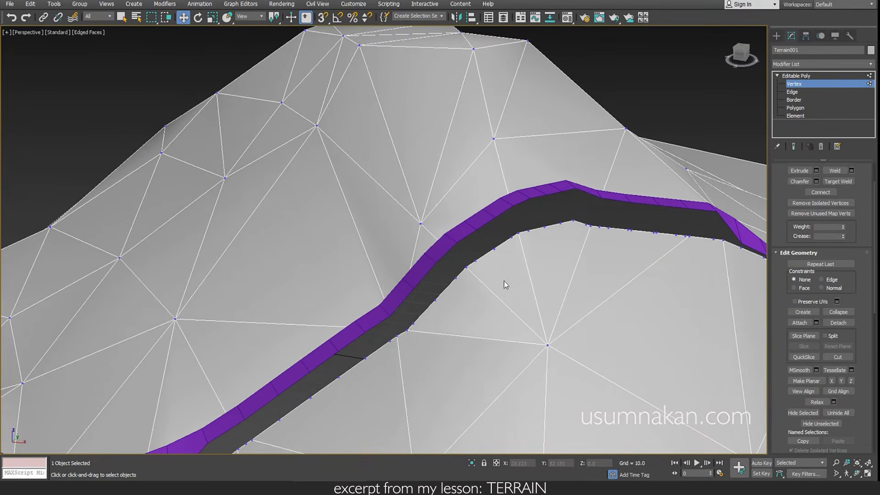
pyautogui.rightClick(322, 23)
pyautogui.click(392, 239)
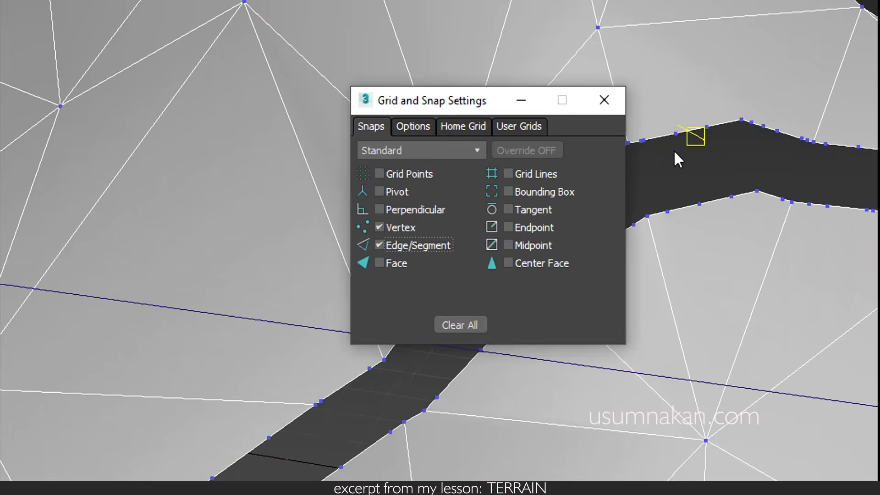
pyautogui.click(607, 102)
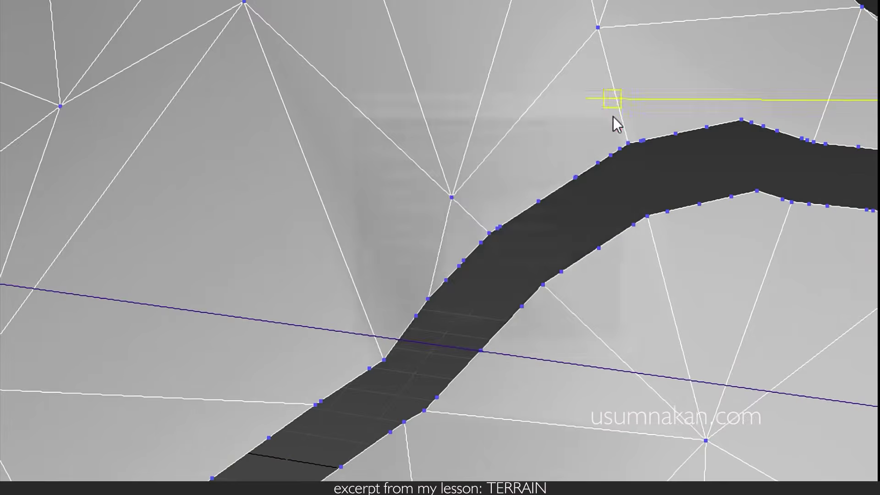
# Snap the first terrain vertices on the downhill side just before the crest up onto the road strip's lower edge.
pyautogui.scroll(-3, 659, 285)
pyautogui.moveTo(679, 311); pyautogui.dragTo(629, 290, button='middle')
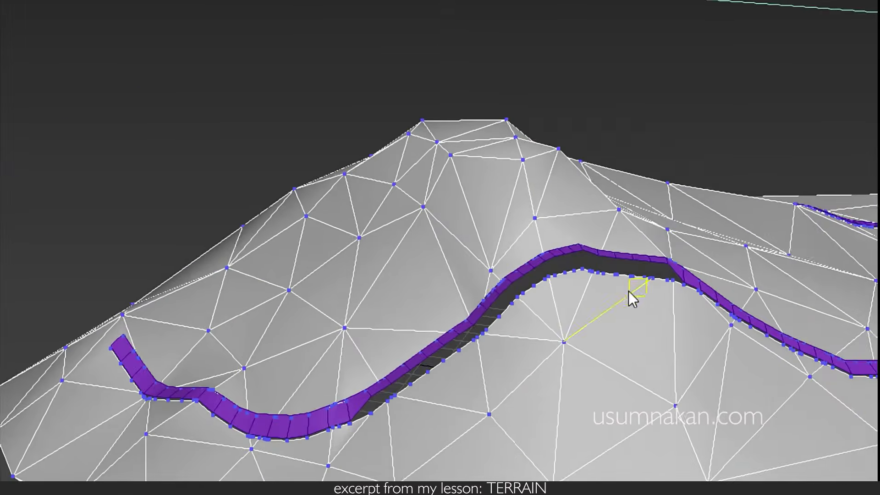
pyautogui.scroll(10, 516, 270)
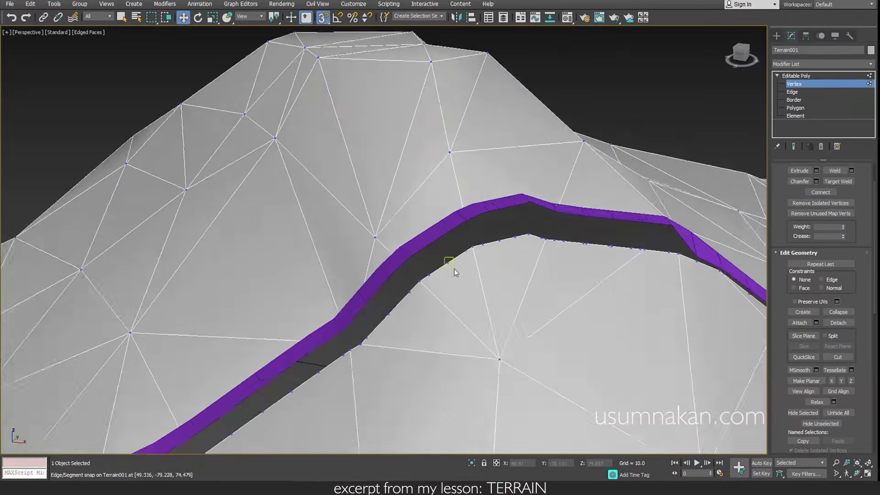
pyautogui.moveTo(471, 249); pyautogui.dragTo(444, 194)
pyautogui.moveTo(428, 275); pyautogui.dragTo(403, 221)
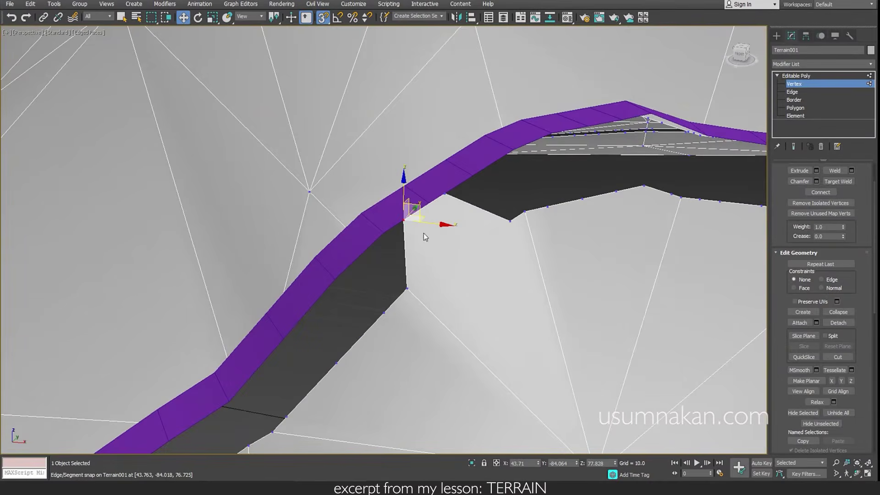
pyautogui.moveTo(511, 224); pyautogui.dragTo(513, 151)
pyautogui.moveTo(407, 286); pyautogui.dragTo(336, 279)
# Snap the terrain's downhill-side vertices around the crest up onto the road strip's edge to close the gap.
pyautogui.moveTo(565, 240); pyautogui.dragTo(352, 351, button='middle')
pyautogui.moveTo(519, 314); pyautogui.dragTo(442, 224)
pyautogui.moveTo(410, 297); pyautogui.dragTo(410, 228)
pyautogui.moveTo(336, 315); pyautogui.dragTo(334, 244)
pyautogui.moveTo(374, 304); pyautogui.dragTo(373, 239)
pyautogui.moveTo(468, 298); pyautogui.dragTo(462, 229)
pyautogui.moveTo(477, 301); pyautogui.dragTo(479, 239)
# Snap the next three terrain vertices past the crest onto the road's downhill edge and check their alignment in wireframe.
pyautogui.keyDown('alt'); pyautogui.moveTo(481, 229); pyautogui.dragTo(585, 342, button='middle'); pyautogui.keyUp('alt')
pyautogui.moveTo(564, 313); pyautogui.dragTo(504, 296)
pyautogui.moveTo(609, 320); pyautogui.dragTo(607, 266)
pyautogui.moveTo(642, 331)
pyautogui.mouseDown()
pyautogui.moveTo(635, 308)
pyautogui.moveTo(633, 322)
pyautogui.moveTo(638, 265)
pyautogui.mouseUp()
pyautogui.press('F3')
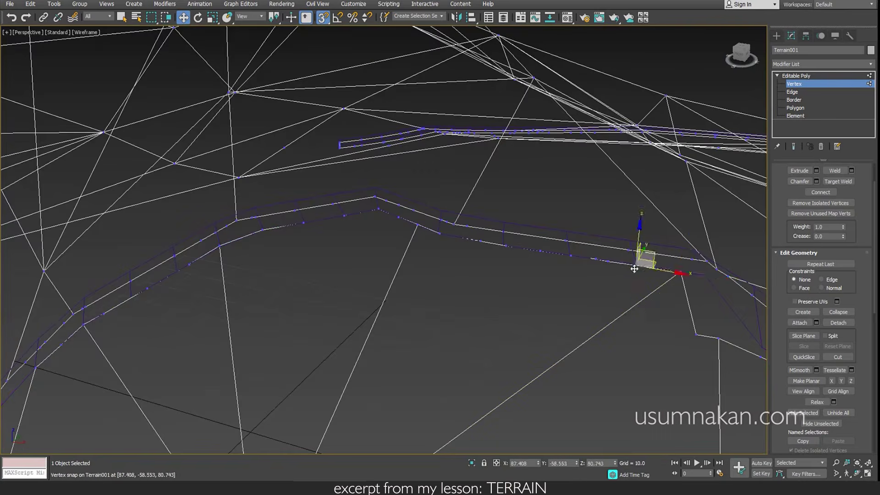
pyautogui.press('F3')
# Snap the terrain vertices at the far bend, where the road starts descending past the crest, onto the road's edge.
pyautogui.moveTo(699, 336); pyautogui.dragTo(702, 275)
pyautogui.moveTo(688, 362); pyautogui.dragTo(580, 364, button='middle')
pyautogui.moveTo(607, 338); pyautogui.dragTo(615, 307)
pyautogui.scroll(3, 600, 274)
pyautogui.moveTo(558, 277); pyautogui.dragTo(571, 278)
pyautogui.scroll(-2, 605, 384)
pyautogui.moveTo(605, 384); pyautogui.dragTo(535, 288, button='middle')
pyautogui.moveTo(647, 392); pyautogui.dragTo(649, 370)
# Return to the near slope before the crest and snap the next terrain vertices down the road onto its downhill edge.
pyautogui.scroll(-4, 618, 390)
pyautogui.moveTo(618, 391); pyautogui.dragTo(518, 310, button='middle')
pyautogui.moveTo(412, 347); pyautogui.dragTo(701, 286, button='middle')
pyautogui.moveTo(437, 329); pyautogui.dragTo(581, 317, button='middle')
pyautogui.moveTo(415, 332)
pyautogui.mouseDown()
pyautogui.moveTo(435, 274)
pyautogui.moveTo(416, 277)
pyautogui.mouseUp()
pyautogui.moveTo(405, 339); pyautogui.dragTo(364, 327)
pyautogui.scroll(3, 374, 332)
pyautogui.scroll(-2, 389, 357)
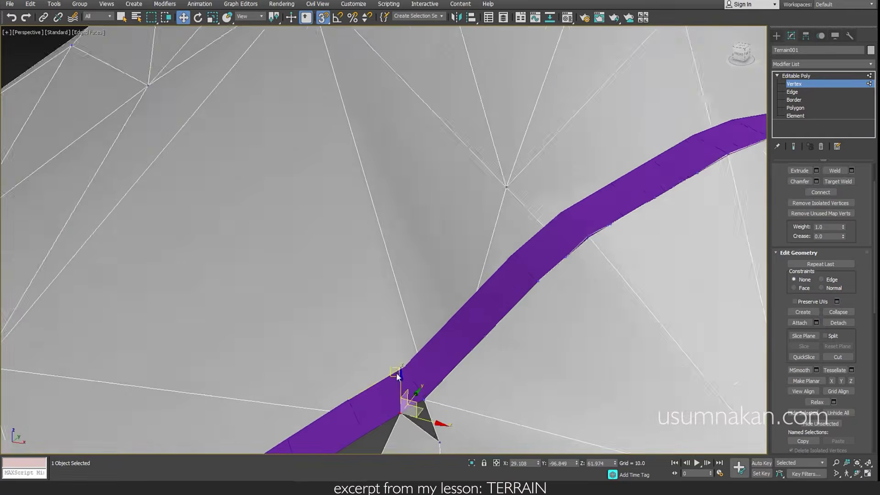
# Continue down the near slope, snapping the terrain vertices below the road's kink onto the strip's downhill edge.
pyautogui.moveTo(397, 374); pyautogui.dragTo(398, 302, button='middle')
pyautogui.scroll(2, 448, 354)
pyautogui.moveTo(439, 369); pyautogui.dragTo(398, 296)
pyautogui.scroll(2, 413, 336)
pyautogui.click(435, 308)
pyautogui.scroll(-3, 359, 386)
pyautogui.moveTo(359, 388); pyautogui.dragTo(442, 309, button='middle')
pyautogui.moveTo(415, 343); pyautogui.dragTo(332, 340)
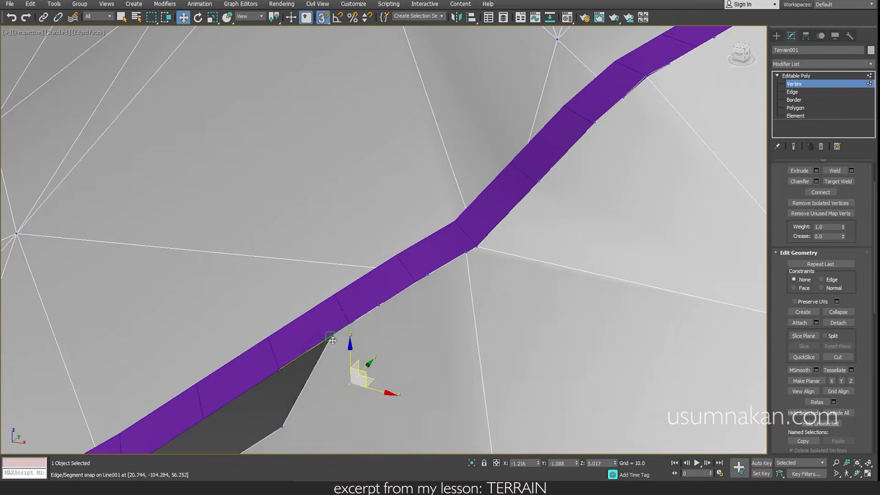
# Snap the two terrain vertices bordering the remaining gap above the wide lower bend onto the road's downhill edge.
pyautogui.scroll(-5, 341, 356)
pyautogui.scroll(-3, 545, 296)
pyautogui.moveTo(546, 296)
pyautogui.keyDown('alt'); pyautogui.mouseDown(button='middle')
pyautogui.moveTo(604, 270)
pyautogui.moveTo(508, 291)
pyautogui.moveTo(472, 280)
pyautogui.moveTo(569, 288)
pyautogui.moveTo(624, 280)
pyautogui.moveTo(592, 265)
pyautogui.moveTo(527, 279)
pyautogui.moveTo(464, 277)
pyautogui.moveTo(590, 295)
pyautogui.moveTo(597, 289)
pyautogui.mouseUp(button='middle'); pyautogui.keyUp('alt')
pyautogui.keyDown('alt'); pyautogui.moveTo(508, 292); pyautogui.dragTo(442, 337, button='middle'); pyautogui.keyUp('alt')
pyautogui.moveTo(441, 337); pyautogui.dragTo(403, 339)
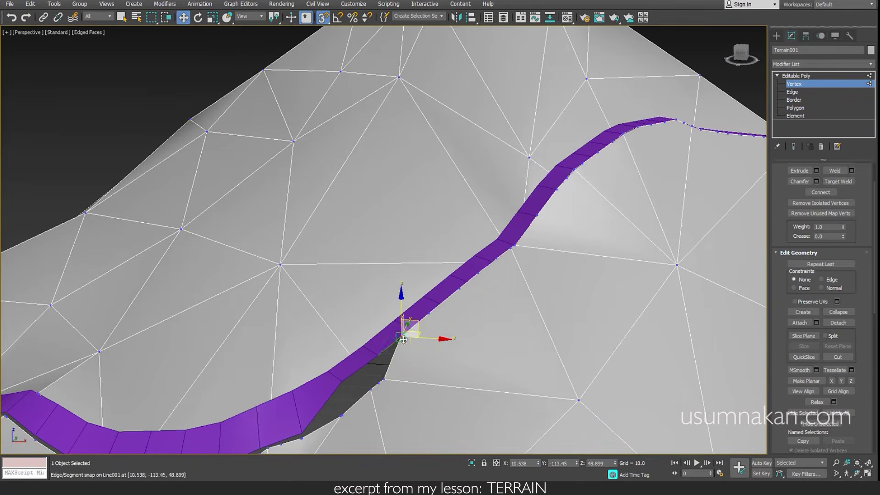
pyautogui.moveTo(385, 380); pyautogui.dragTo(330, 401)
# Fine-tune the last terrain vertices along the lower road section so they snap onto the strip's downhill edge.
pyautogui.scroll(4, 353, 389)
pyautogui.moveTo(336, 344); pyautogui.dragTo(318, 365)
pyautogui.moveTo(401, 315); pyautogui.dragTo(399, 312)
pyautogui.moveTo(446, 271)
pyautogui.mouseDown()
pyautogui.moveTo(455, 284)
pyautogui.moveTo(447, 273)
pyautogui.mouseUp()
# Leave the terrain's vertex editing and select the purple road strip.
pyautogui.scroll(-4, 543, 325)
pyautogui.scroll(-5, 542, 326)
pyautogui.moveTo(604, 322); pyautogui.dragTo(359, 334, button='middle')
pyautogui.click(777, 35)
pyautogui.click(505, 236)
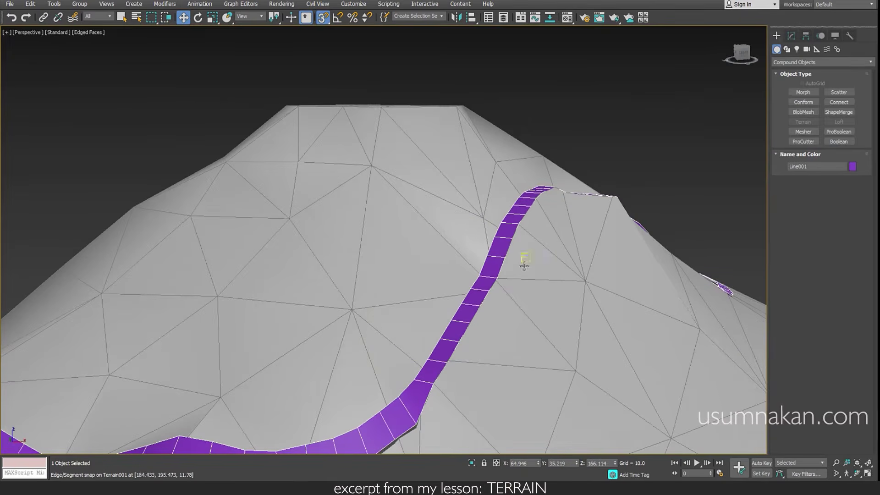